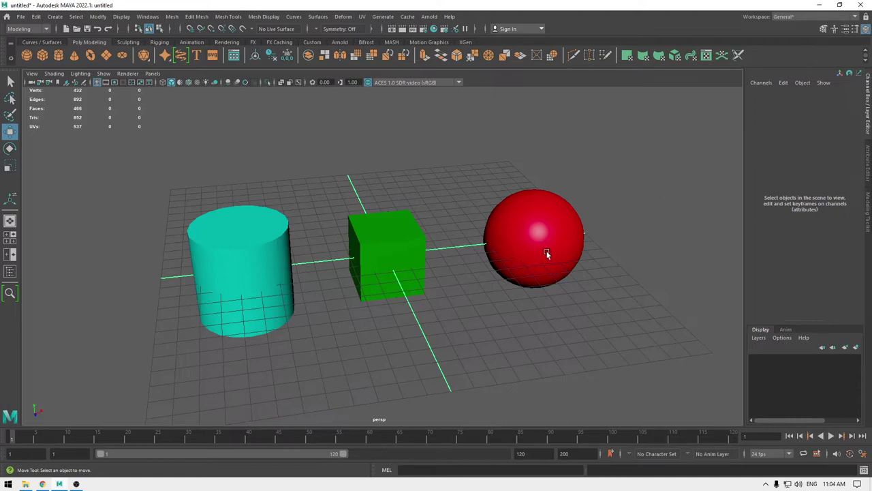
Step: Select the green box and examine its translate, rotate, scale and visibility values from several viewing angles
left_click_drag(509, 306, 485, 298, "alt")
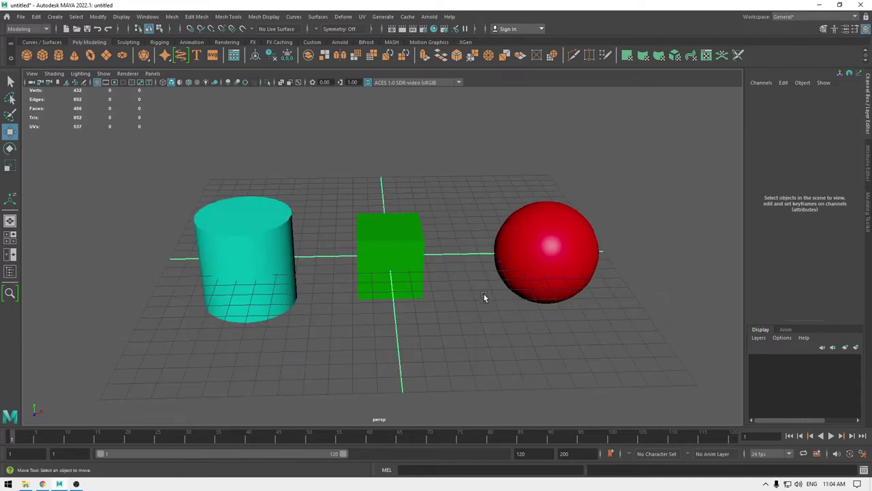
left_click(387, 260)
left_click_drag(388, 259, 493, 234, "alt")
middle_click_drag(493, 233, 464, 246, "alt")
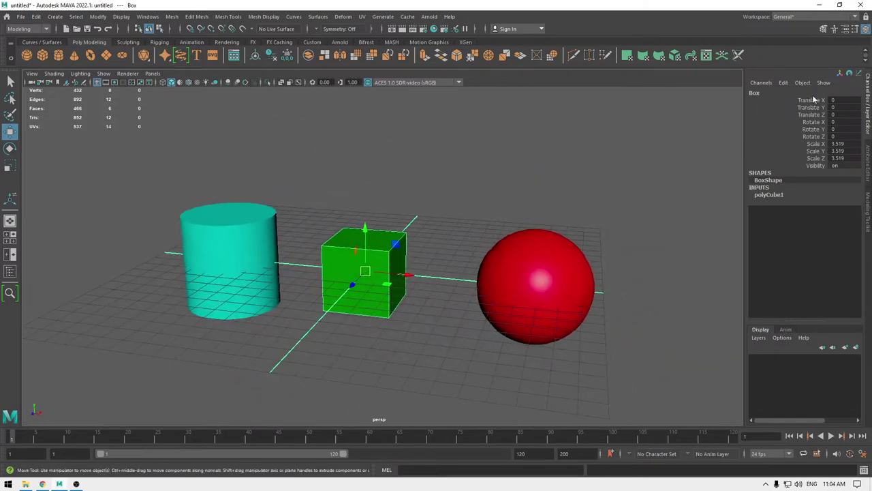
left_click_drag(552, 194, 791, 114, "alt")
left_click_drag(465, 250, 389, 252, "alt")
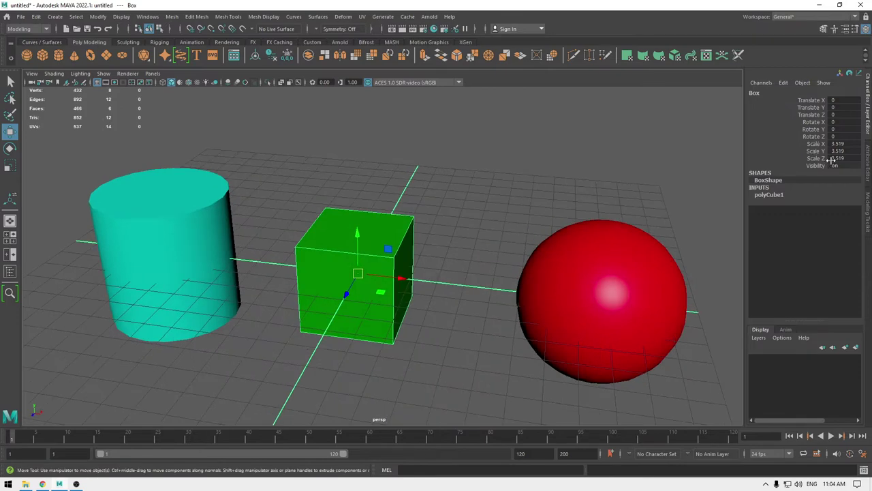
left_click_drag(430, 183, 371, 130, "alt")
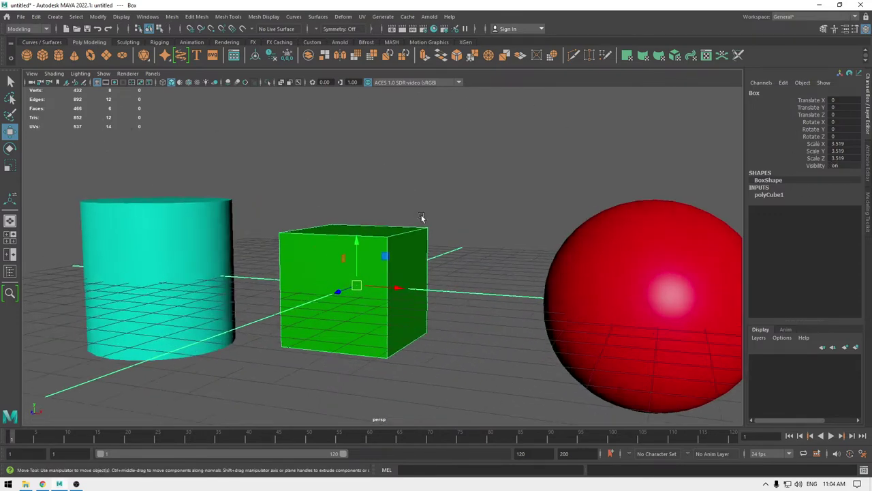
left_click_drag(423, 219, 466, 232, "alt")
middle_click_drag(465, 231, 467, 212, "alt")
left_click_drag(467, 214, 720, 208, "alt")
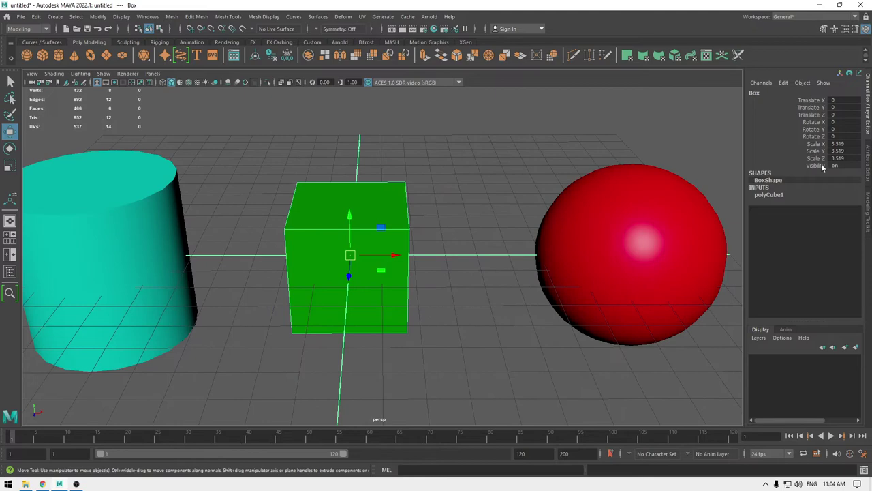
mouse_move(414, 227)
left_mouse_down("alt")
mouse_move(389, 236)
mouse_move(423, 219)
left_mouse_up("alt")
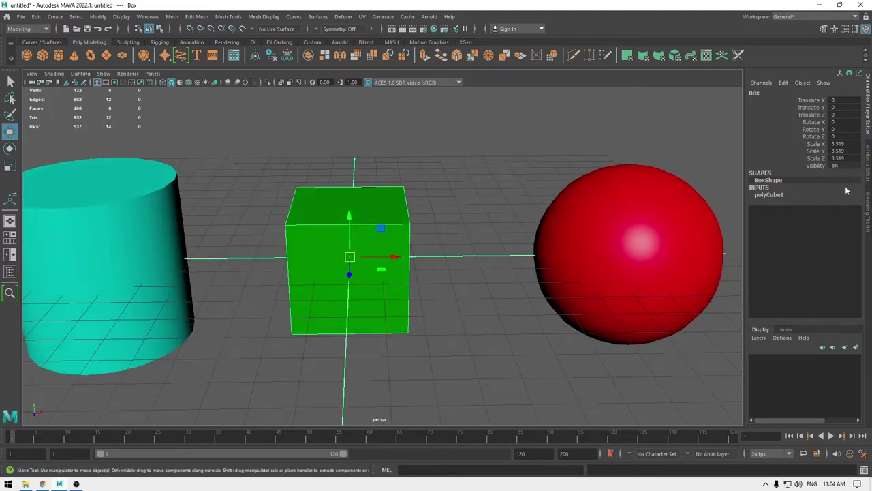
left_click_drag(315, 340, 444, 298, "alt")
left_click_drag(452, 254, 426, 311, "alt")
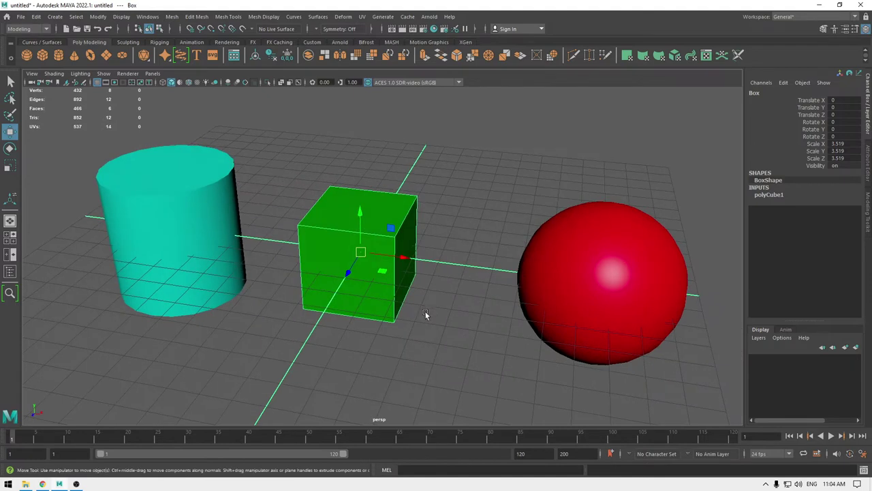
Step: Hide the green box by setting its Visibility to 0
left_click(843, 168)
left_click(849, 177)
left_click(815, 167)
left_click(838, 166)
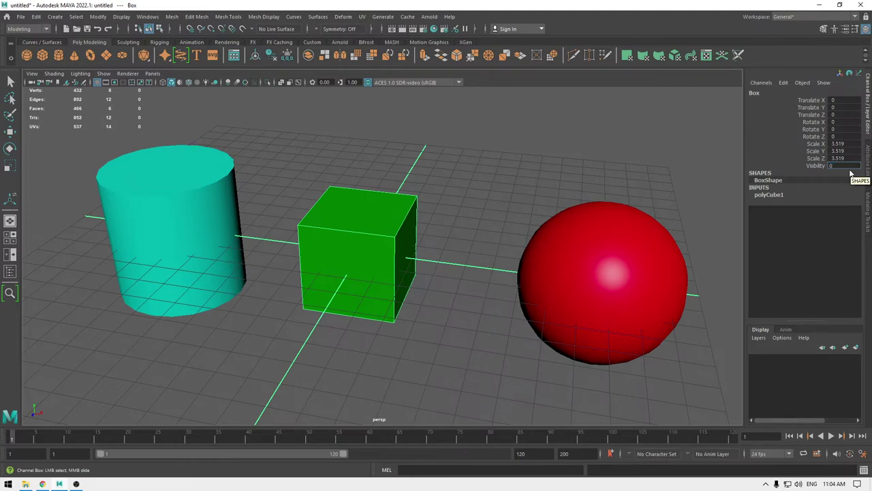
key("Return")
left_click_drag(614, 164, 424, 214, "alt")
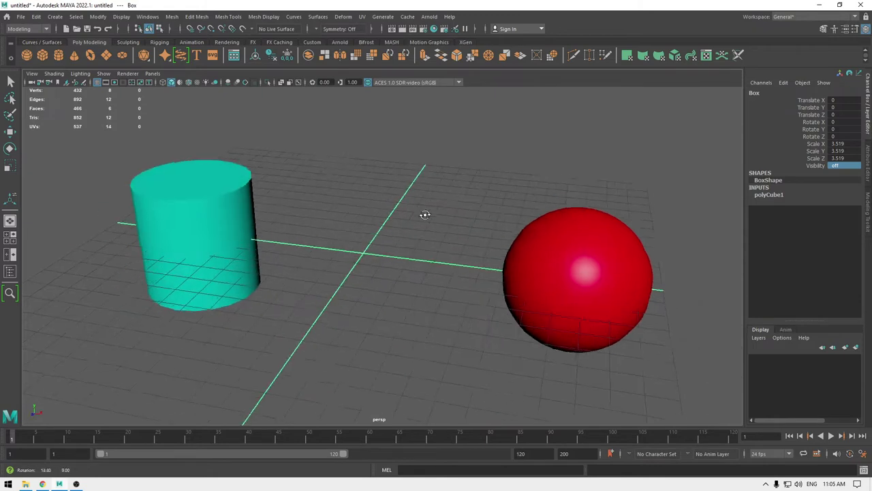
Step: Open the Outliner, select the hidden Box in object_grp and show it again
left_click(10, 272)
left_click_drag(688, 84, 135, 16)
left_click(153, 145)
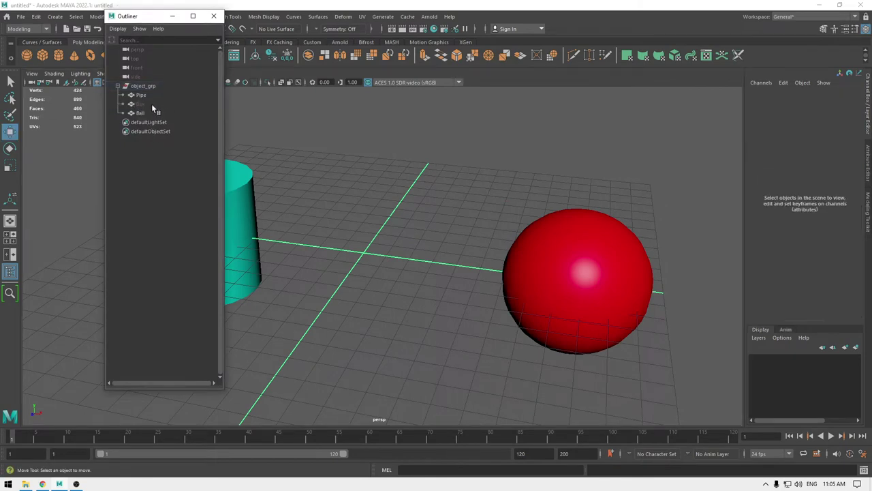
left_click(141, 104)
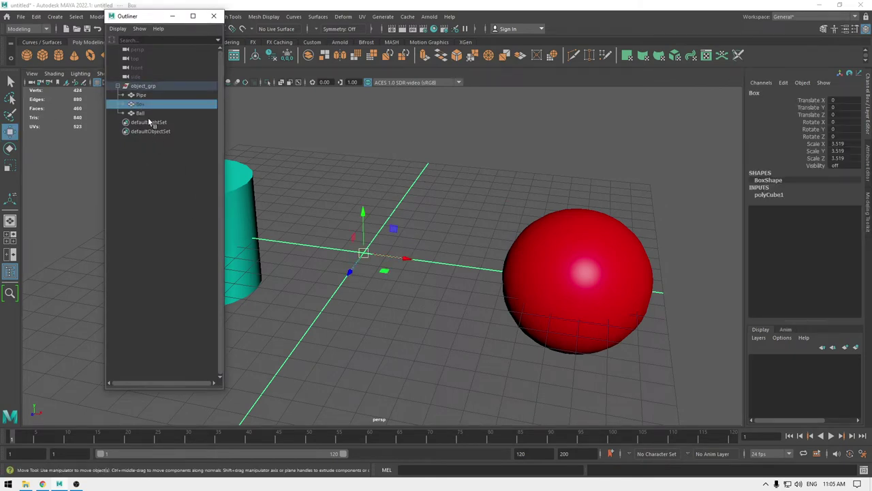
key("shift+h")
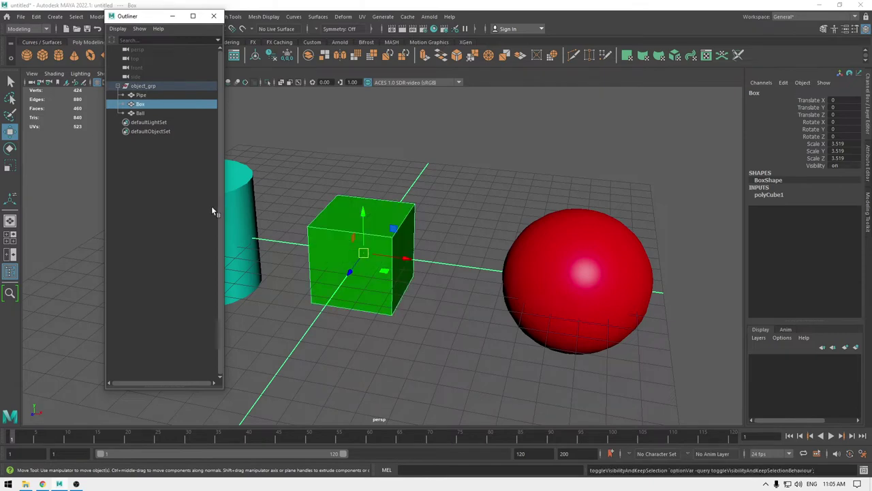
left_click_drag(435, 288, 434, 273, "alt")
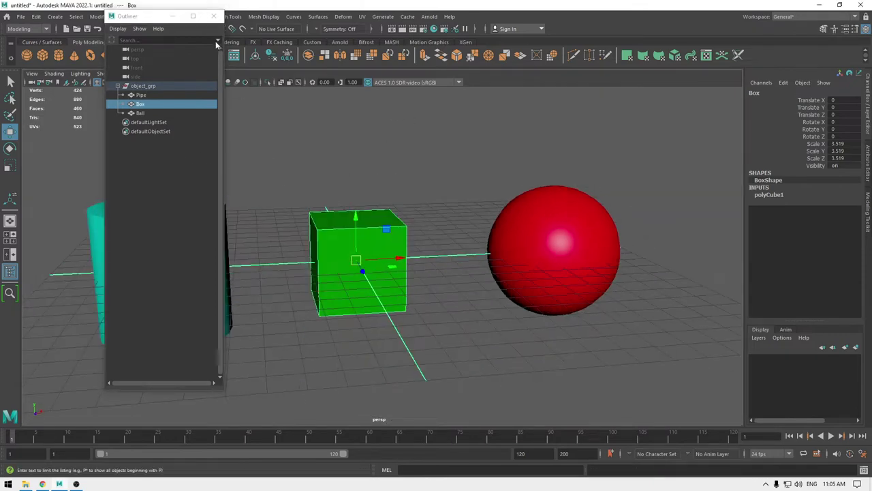
Step: Hide the Box once more and close the Outliner
key("h")
left_click(213, 16)
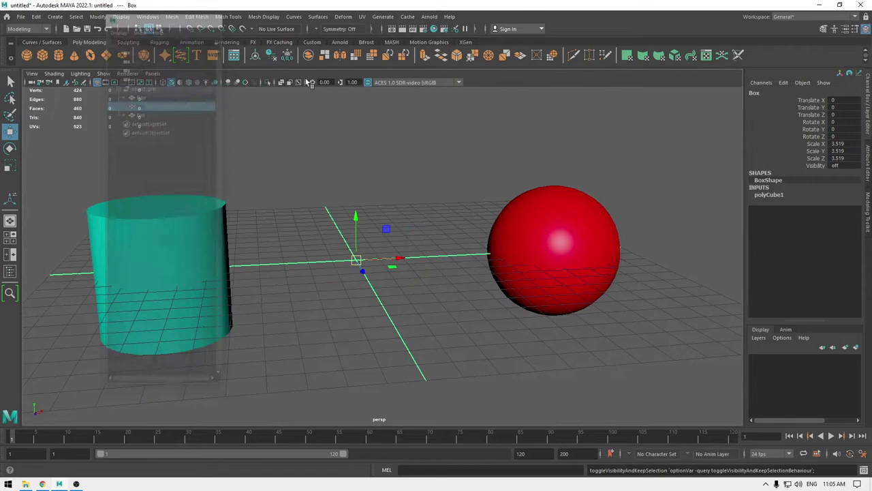
Step: Show the green box by setting its Visibility to 1, and reselect the box
left_click(844, 165)
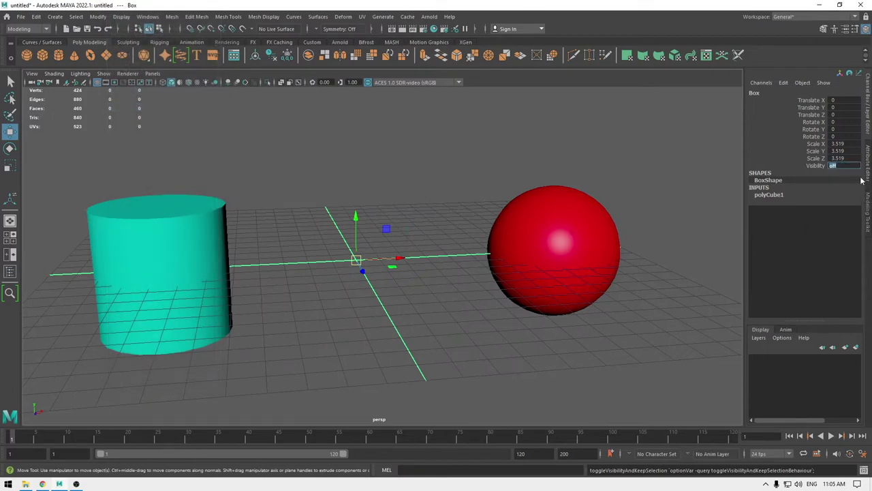
type("1")
key("Return")
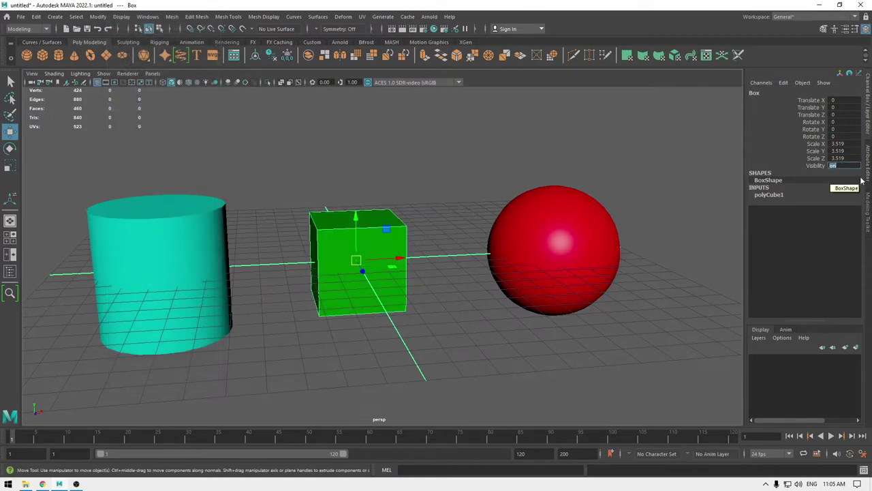
left_click_drag(734, 246, 295, 260, "alt")
left_click(597, 190)
left_click(383, 276)
left_click_drag(383, 276, 441, 306, "alt")
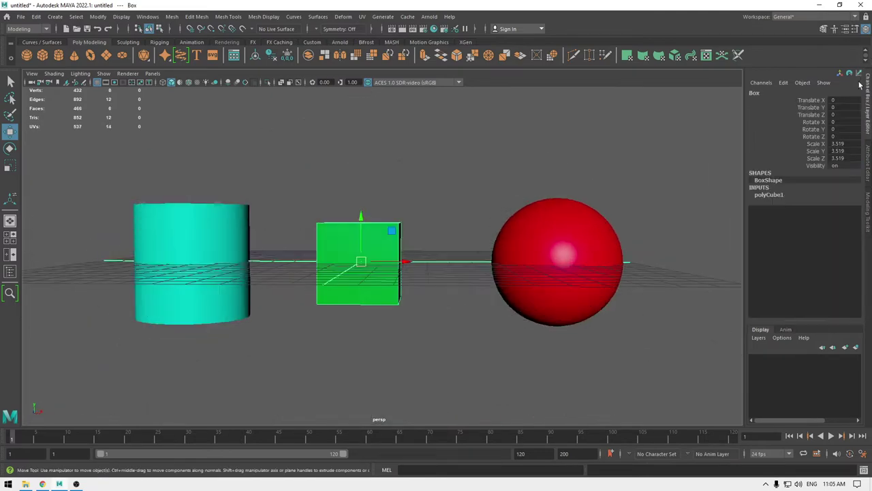
Step: Try moving the green box about 6 units along the X axis with its Translate X attribute, and undo the move
left_click_drag(536, 214, 665, 179, "alt")
left_click(822, 101)
left_click_drag(491, 219, 487, 191, "alt")
left_click_drag(538, 317, 494, 336, "alt")
scroll(494, 336, "down", 2)
left_click_drag(670, 248, 418, 247, "alt")
key("ctrl+z")
left_click_drag(469, 274, 442, 249, "alt")
key("ctrl+z")
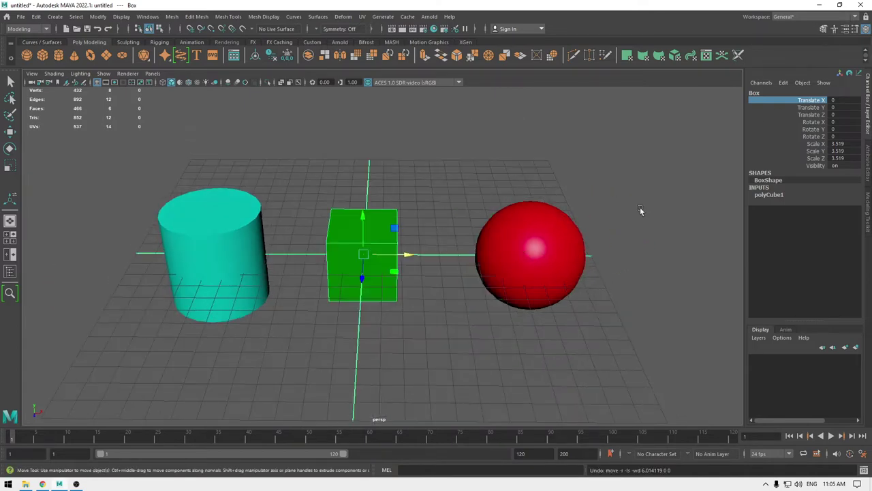
Step: Try raising the green box to a Translate Y of about 4.97, and undo the move
left_click_drag(641, 211, 844, 111, "alt")
left_click_drag(613, 191, 389, 142, "alt")
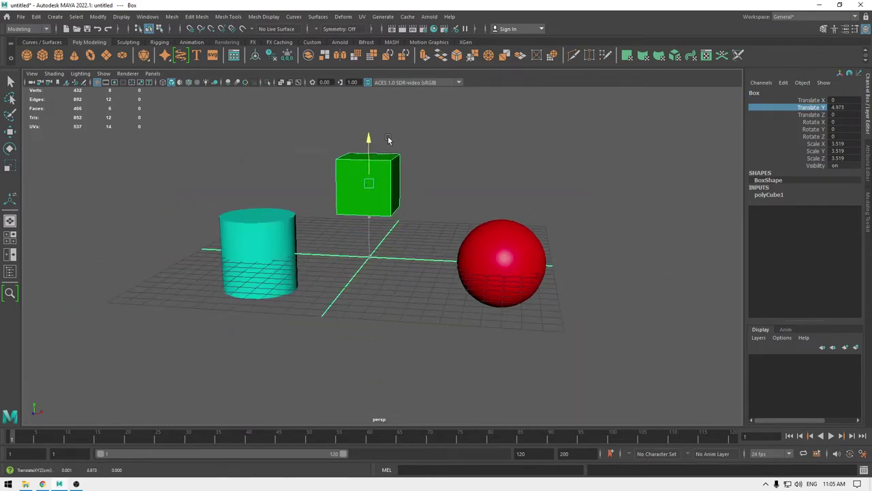
key("ctrl+z")
Step: Try sliding the green box along the Z axis with its Translate Z attribute, and undo the move
left_click(822, 116)
left_click_drag(533, 178, 333, 239, "alt")
key("ctrl+z")
Step: Set the green box's Translate Y to exactly 2
left_click_drag(450, 238, 481, 333, "alt")
scroll(482, 333, "up", 4)
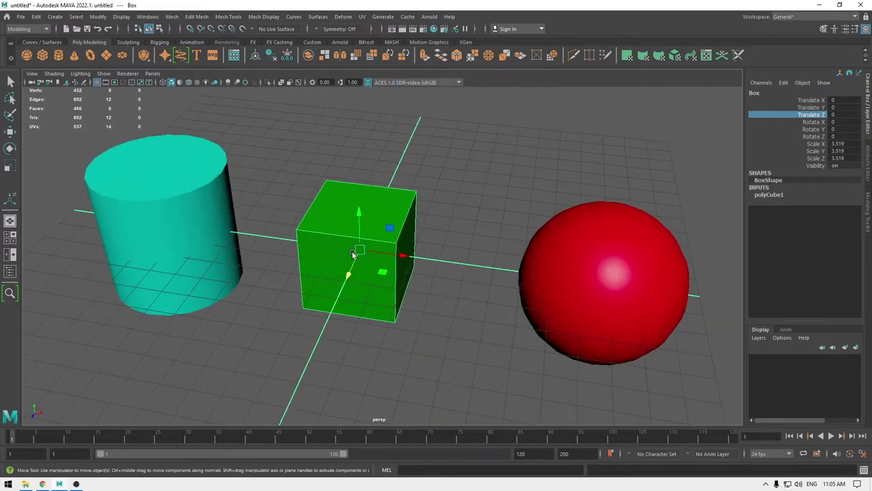
scroll(353, 218, "down", 2)
left_click_drag(396, 268, 428, 285, "alt")
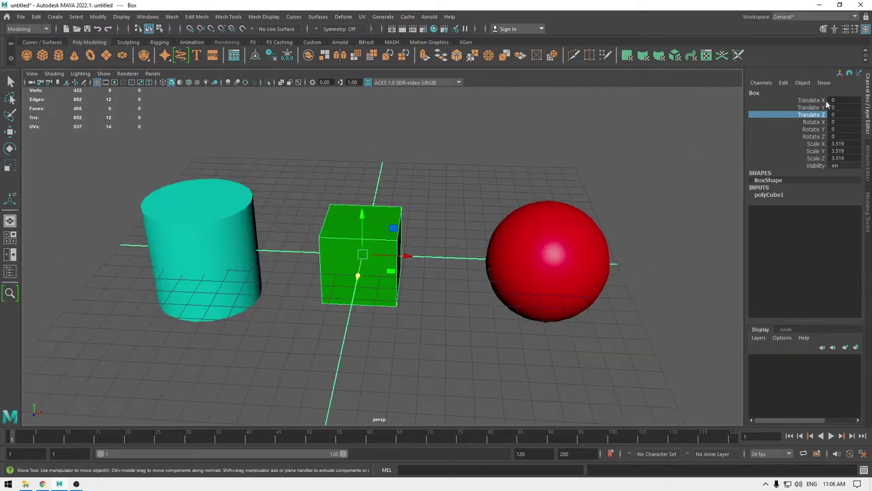
left_click_drag(540, 217, 404, 270, "alt")
scroll(370, 289, "down", 2)
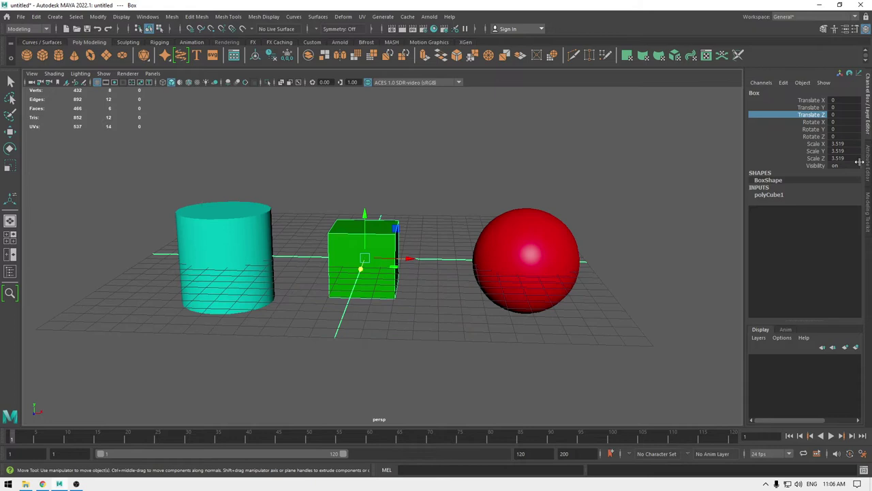
left_click(818, 107)
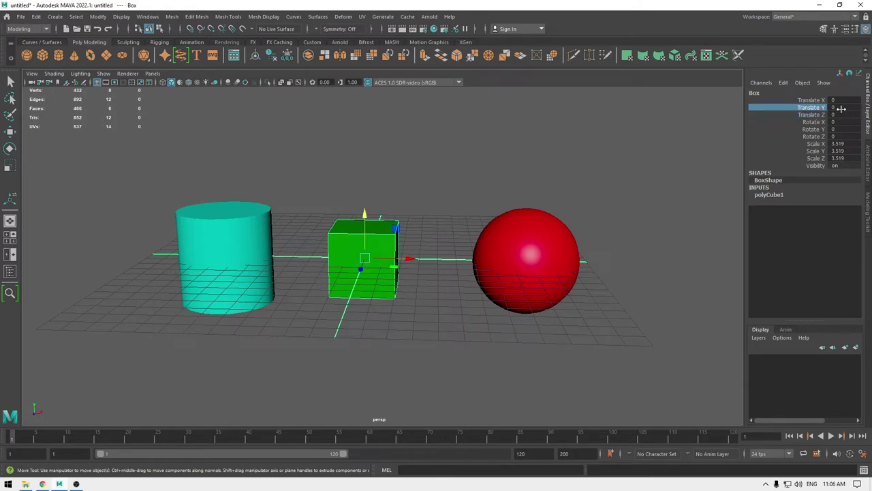
double_click(834, 107)
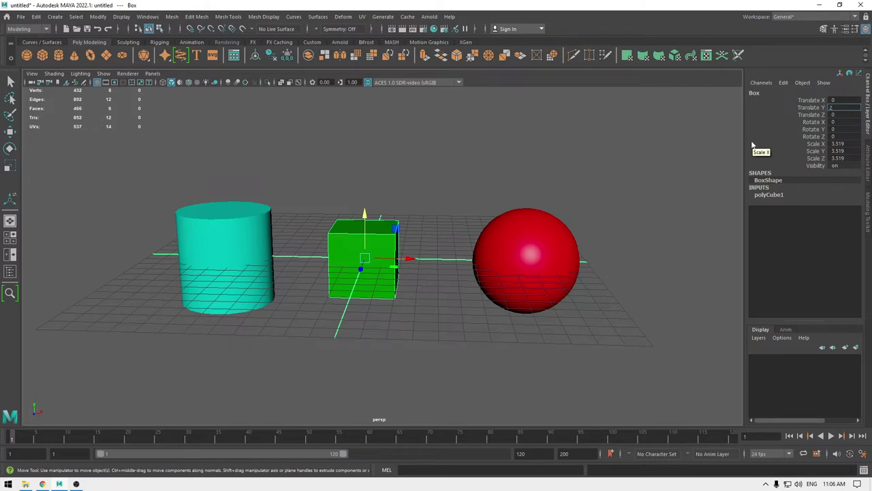
type("2")
key("Return")
Step: Check the raised box against the grid in the front view and return to the perspective view
left_click_drag(688, 198, 393, 280, "alt")
key("space")
scroll(392, 280, "down", 1)
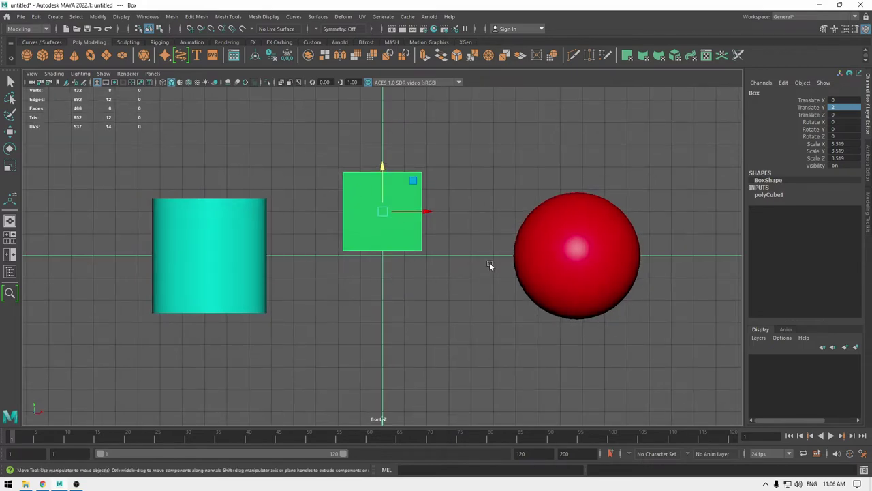
key("space")
left_click(482, 244)
left_click_drag(483, 244, 518, 205, "alt")
scroll(468, 220, "down", 3)
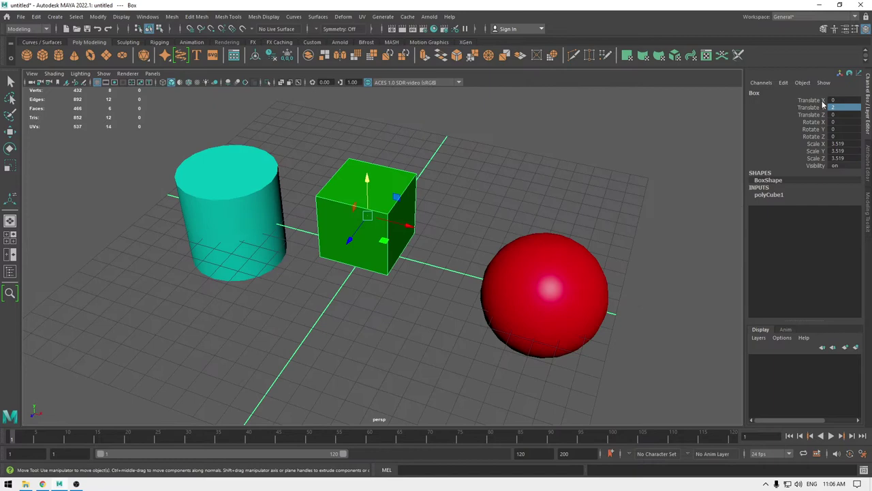
Step: Set the green box's Translate X to 5, and undo both the X and Y moves
double_click(842, 100)
type("5")
key("Return")
left_click_drag(504, 267, 537, 258, "alt")
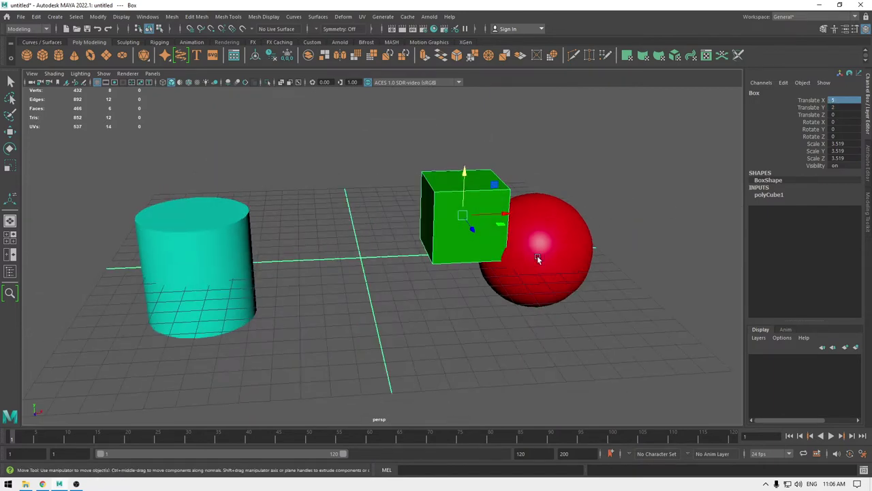
key("ctrl+z")
left_click_drag(537, 258, 564, 341, "alt")
scroll(467, 310, "up", 2)
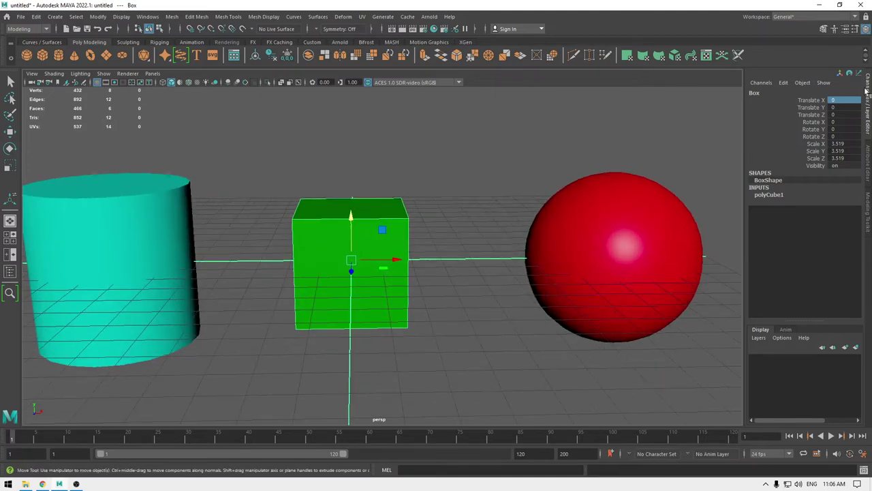
Step: Set the green box's Rotate X to 30, and undo the rotation
left_click_drag(606, 171, 685, 171, "alt")
key("[")
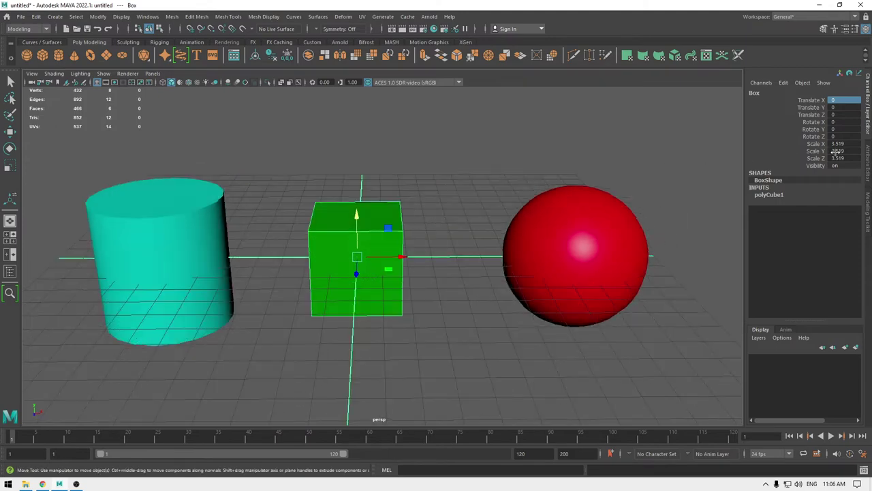
left_click_drag(650, 195, 470, 252, "alt")
double_click(839, 122)
type("30")
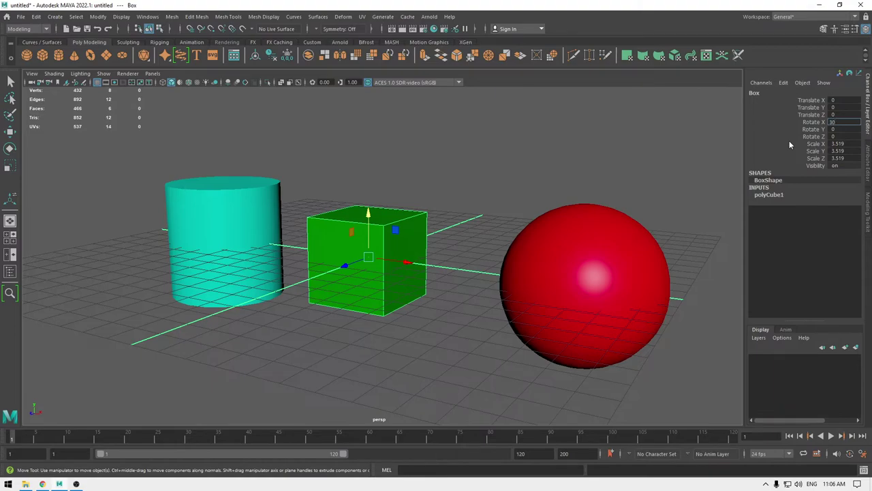
key("Return")
left_click_drag(454, 227, 383, 270, "alt")
key("ctrl+z")
Step: Rotate the green box freely about the X axis with the Rotate tool to a Rotate X of about 79.6
key("e")
left_click_drag(436, 246, 347, 345, "alt")
left_click_drag(355, 228, 394, 257)
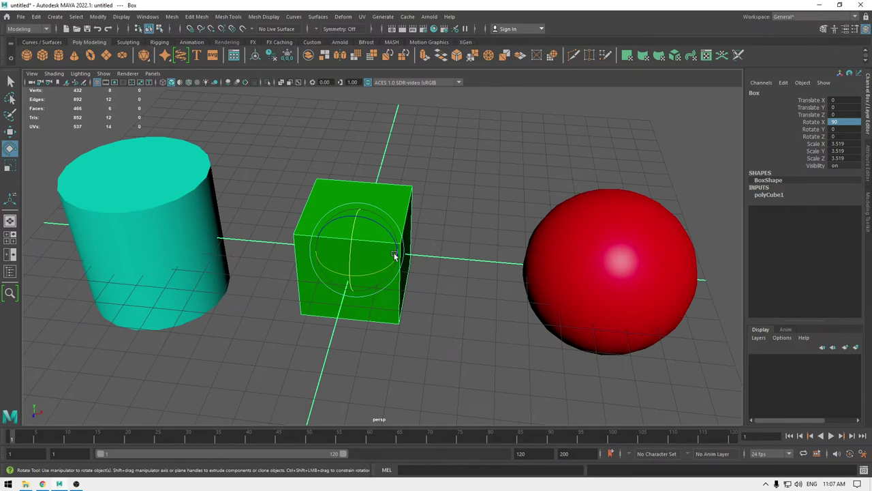
left_click_drag(394, 256, 316, 273)
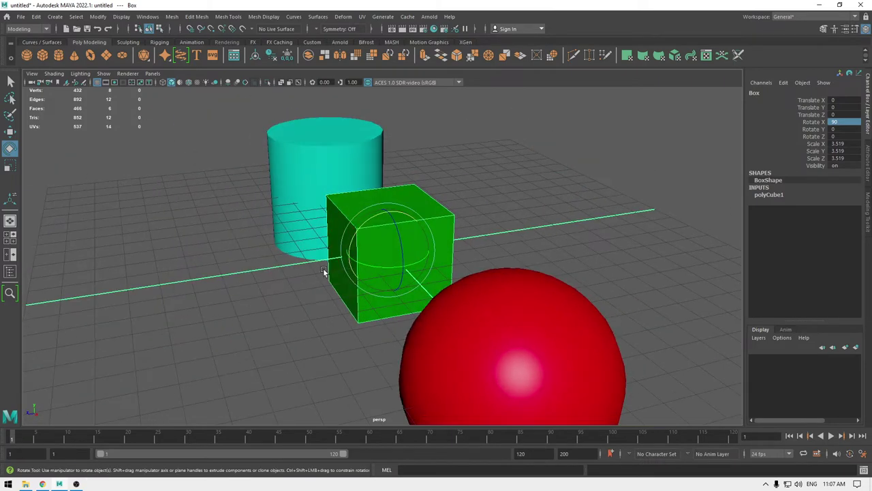
mouse_move(356, 235)
left_mouse_down()
mouse_move(381, 221)
mouse_move(443, 230)
mouse_move(366, 243)
left_mouse_up()
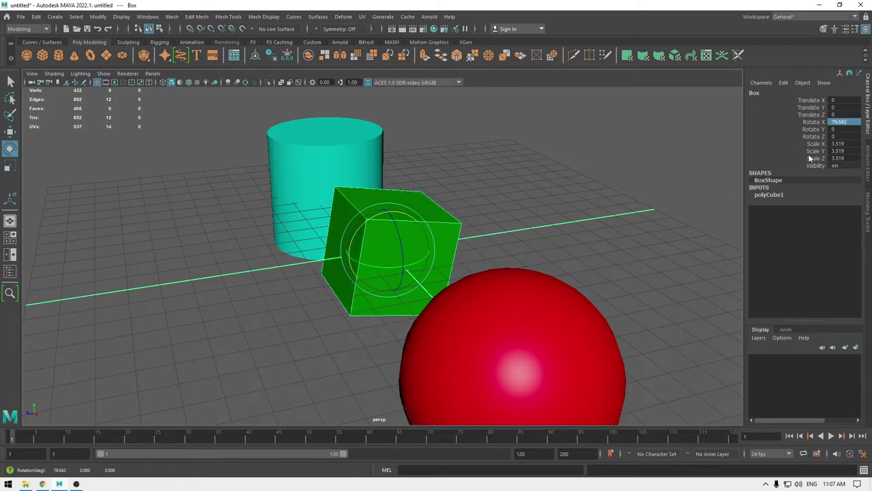
Step: Try rotating the green box about the X axis to a Rotate X of about 106.7, and undo the rotation
mouse_move(455, 243)
left_mouse_down("alt")
mouse_move(484, 244)
mouse_move(485, 230)
mouse_move(471, 242)
left_mouse_up("alt")
left_click_drag(372, 217, 373, 268, "alt")
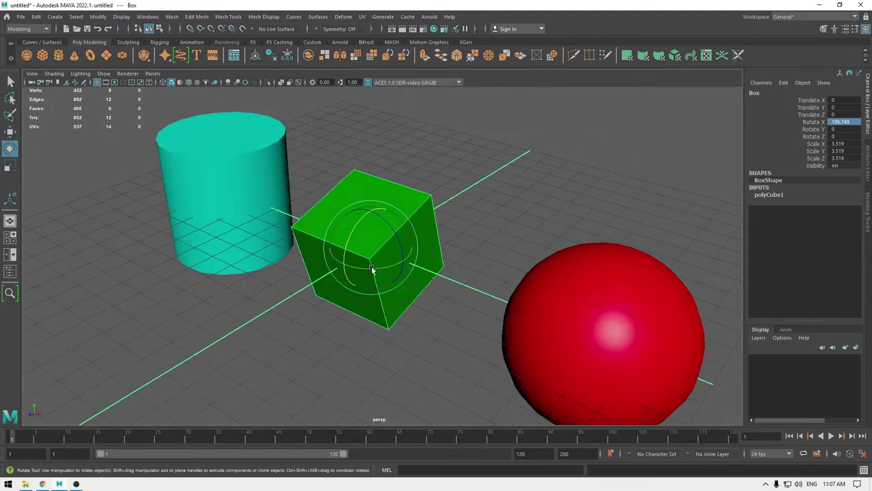
key("ctrl+z")
Step: Enable Discrete Rotate for the Rotate tool, return the green box's Rotate X to 0, and switch to the Move tool
key("e")
left_click(382, 229)
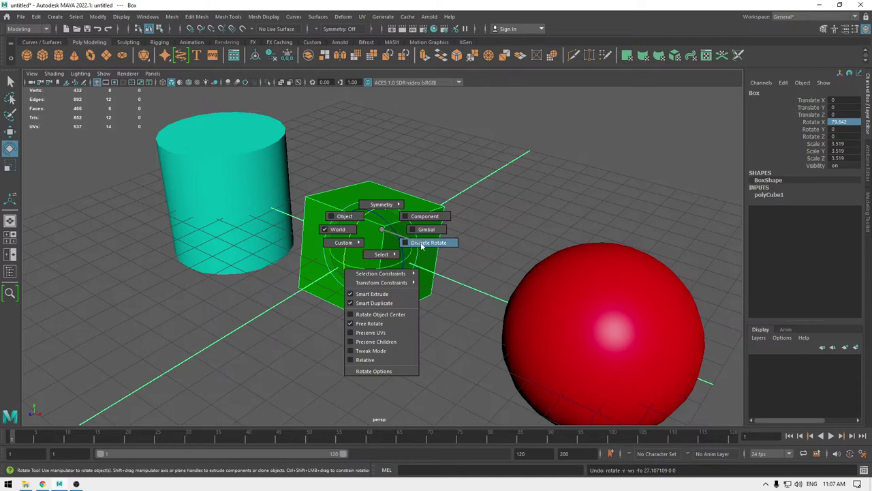
left_click(421, 245)
left_click_drag(422, 247, 322, 259, "alt")
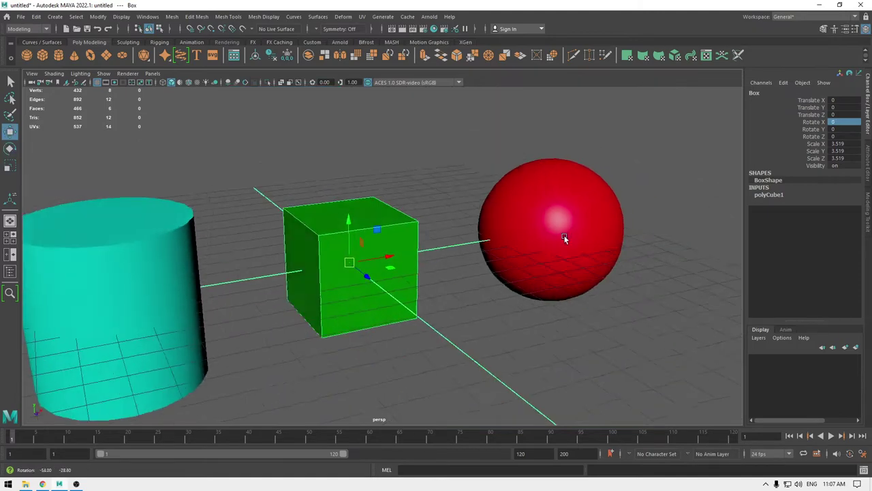
left_click_drag(565, 237, 518, 359, "alt")
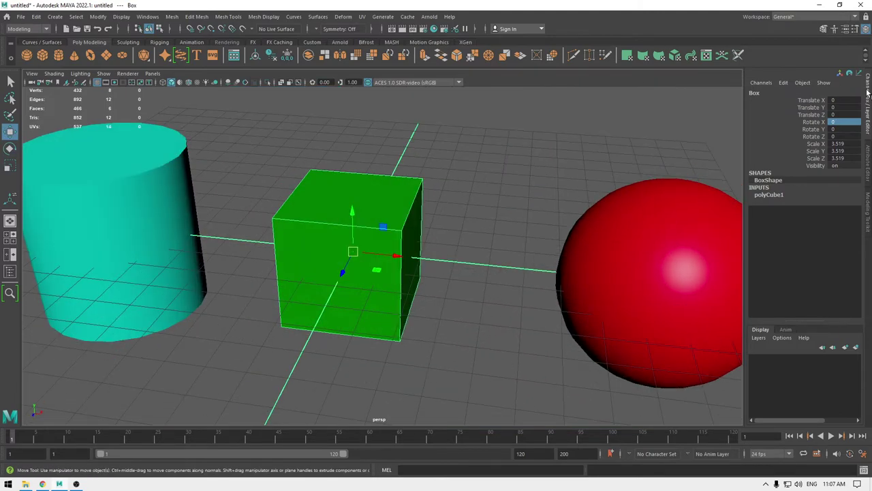
Step: Try Translate X 50, Translate Y 46 and Translate Z 4894 on the green box
left_click(840, 100)
type("50")
key("Tab")
type("46")
key("Tab")
type("4894")
key("Tab")
Step: Set the green box's Translate X to 5, Translate Y to 3 and Translate Z to 4
left_click(841, 100)
type("5")
key("Tab")
type("3")
key("Tab")
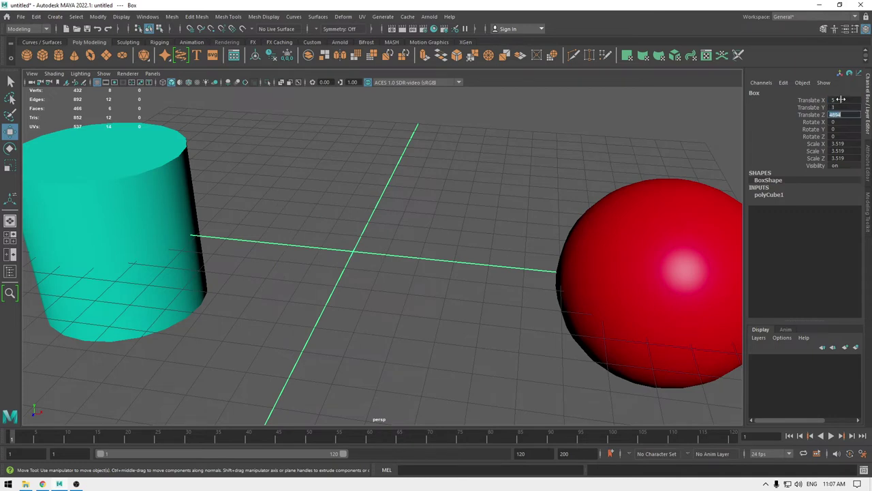
type("4")
key("Tab")
Step: Set the green box's Rotate X to 2, Rotate Y to 5 and Rotate Z to 10
type("2")
key("Tab")
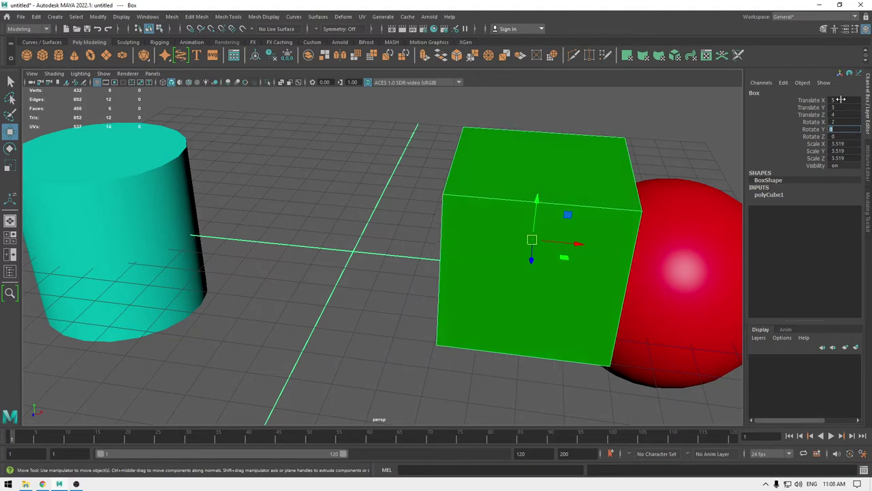
type("5")
key("Tab")
type("10")
key("Tab")
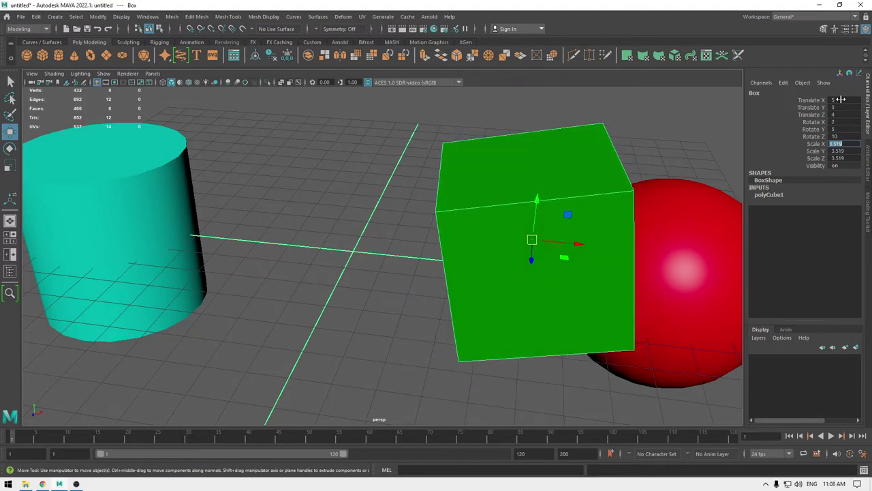
Step: Set the green box's Scale X to 3 and Scale Y to 2
type("3")
key("Tab")
type("2")
key("Tab")
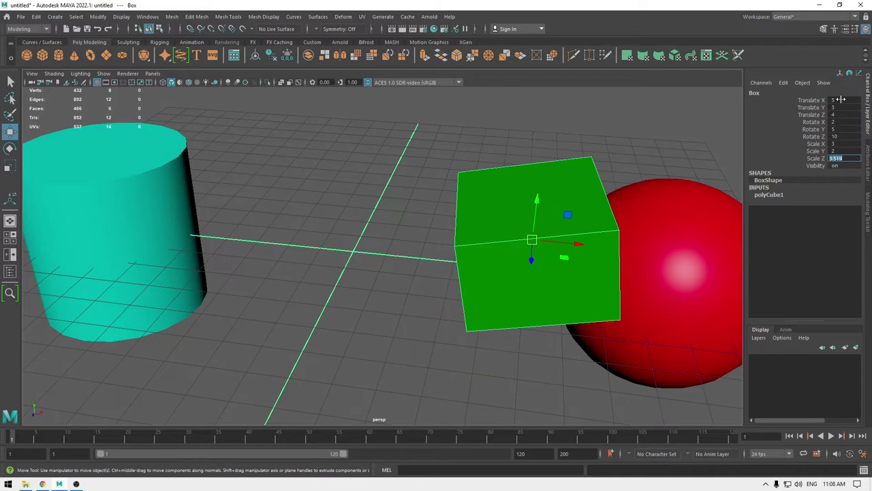
type("1")
key("Return")
scroll(475, 194, "down", 5)
left_click_drag(475, 194, 518, 262, "alt")
scroll(473, 187, "up", 3)
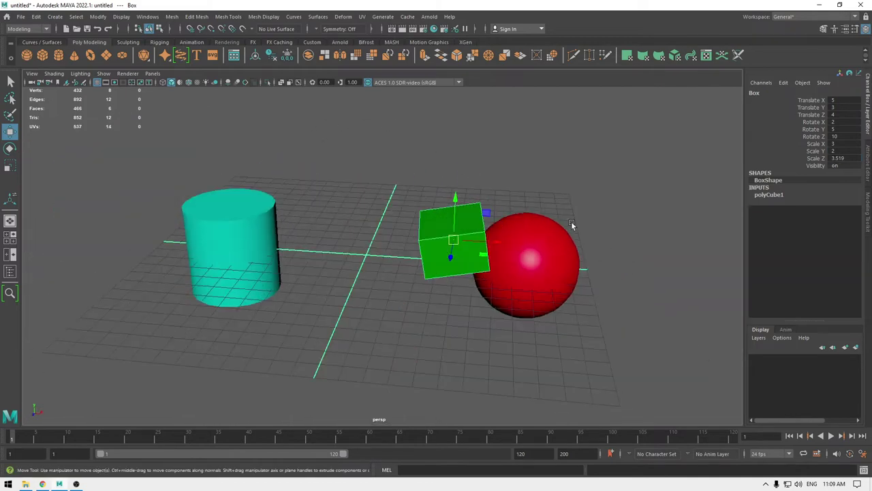
Step: Reset the green box's transformations so that it returns to the origin at its default rotation and scale
left_click(100, 19)
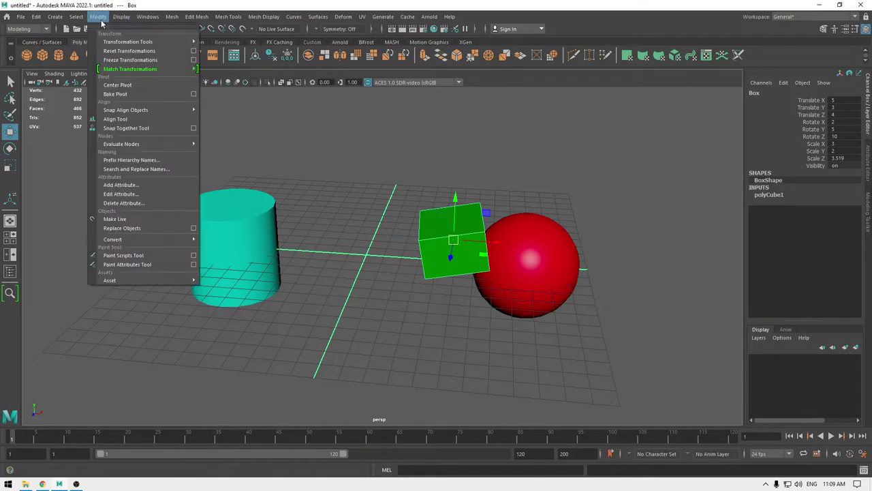
left_click(141, 51)
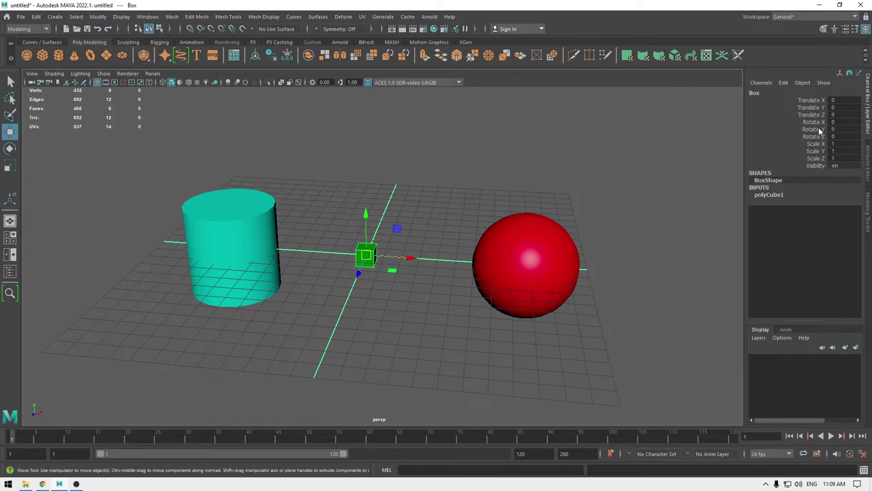
left_click_drag(611, 186, 621, 193, "alt")
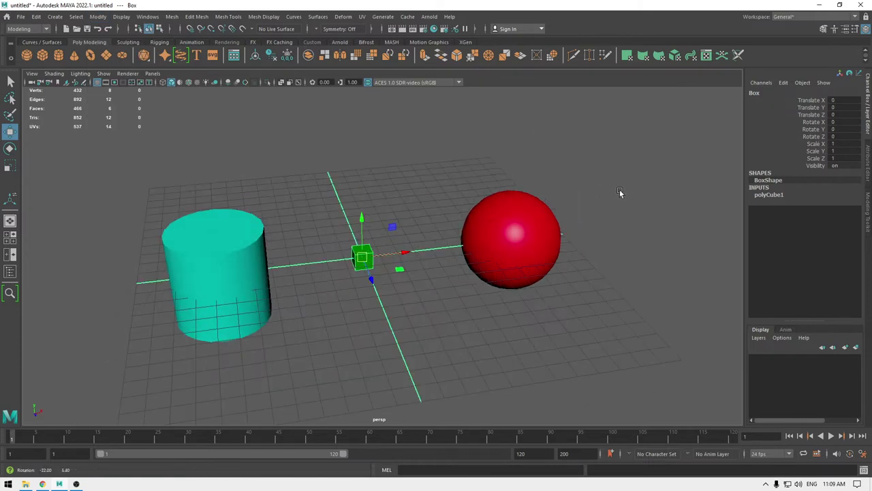
Step: Scale the green box up uniformly to about 3.53, switch back to the Move tool, and deselect the box
mouse_move(396, 272)
left_mouse_down("alt")
mouse_move(383, 277)
mouse_move(429, 237)
mouse_move(403, 266)
left_mouse_up("alt")
key("r")
key("w")
left_click(438, 312)
mouse_move(439, 312)
left_mouse_down("alt")
mouse_move(376, 328)
mouse_move(424, 279)
mouse_move(409, 328)
mouse_move(446, 323)
left_mouse_up("alt")
left_click_drag(636, 262, 576, 254, "alt")
scroll(566, 273, "up", 4)
scroll(573, 260, "down", 2)
left_click_drag(555, 287, 487, 196, "alt")
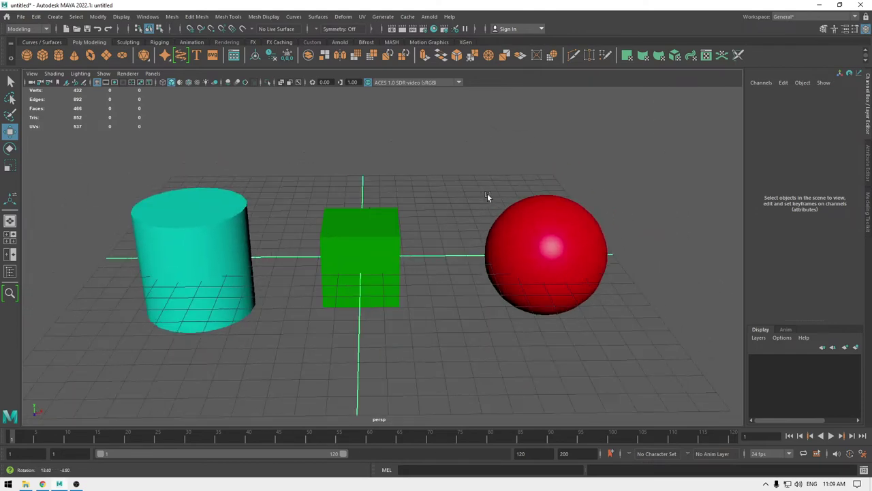
Step: Open the Attribute Editor, select the green box, and show the transform attributes of its Box node
left_click(868, 172)
left_click_drag(471, 231, 424, 247, "alt")
left_click(292, 256)
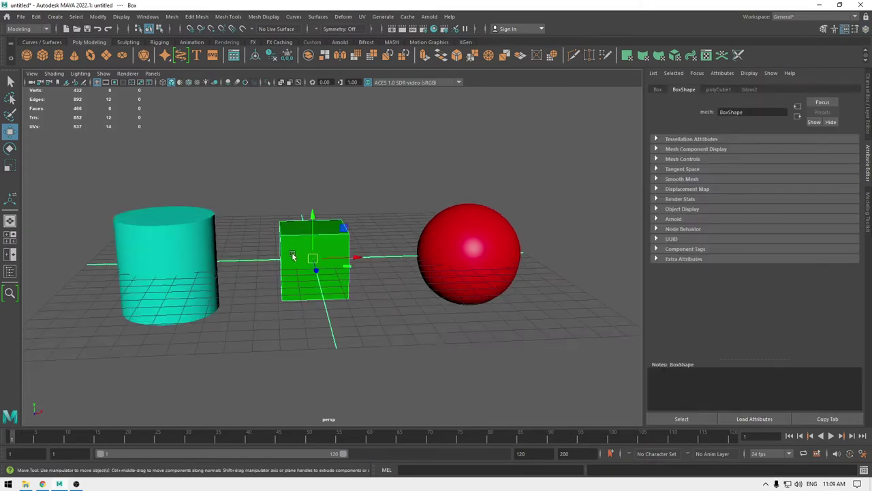
left_click(658, 89)
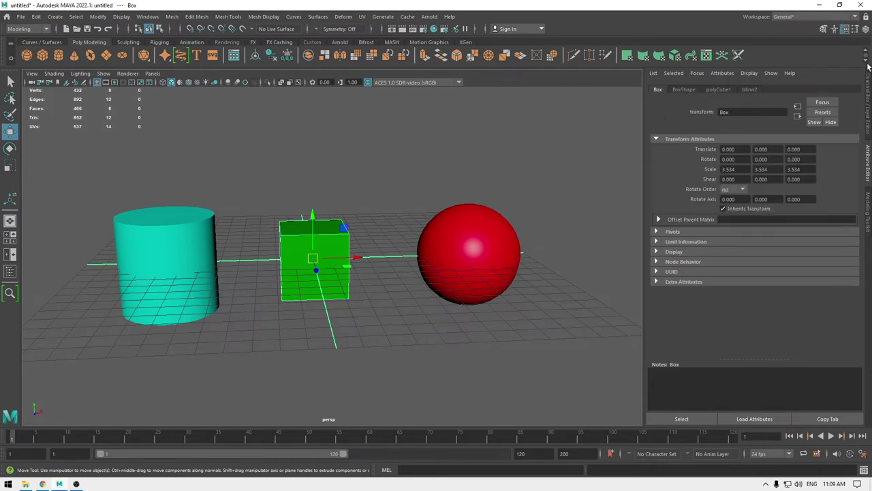
left_click_drag(413, 193, 355, 212, "alt")
right_click_drag(354, 211, 414, 258, "alt")
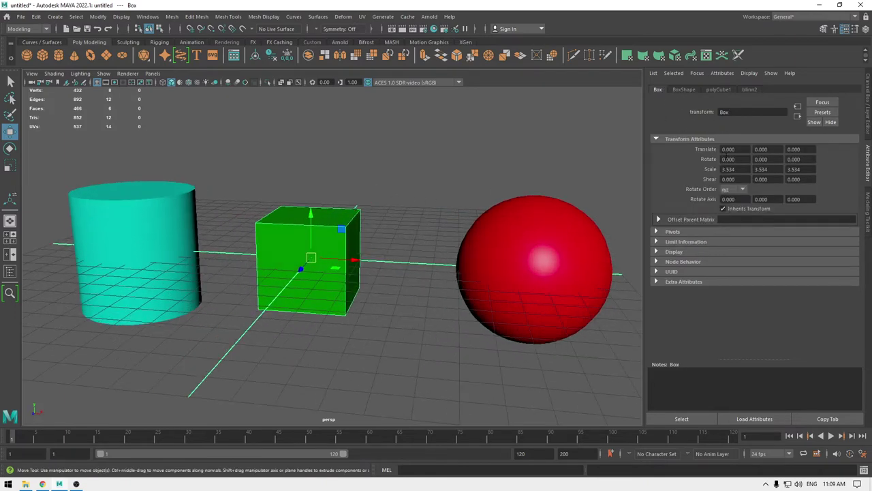
left_click_drag(592, 223, 594, 159, "alt")
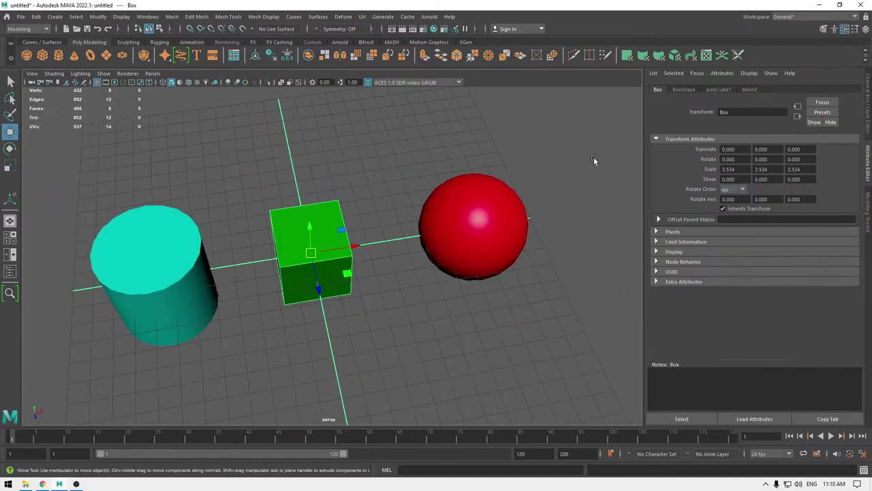
Step: Rename the green box's BoxShape mesh node as Cube
left_click(683, 89)
left_click(759, 112)
double_click(721, 113)
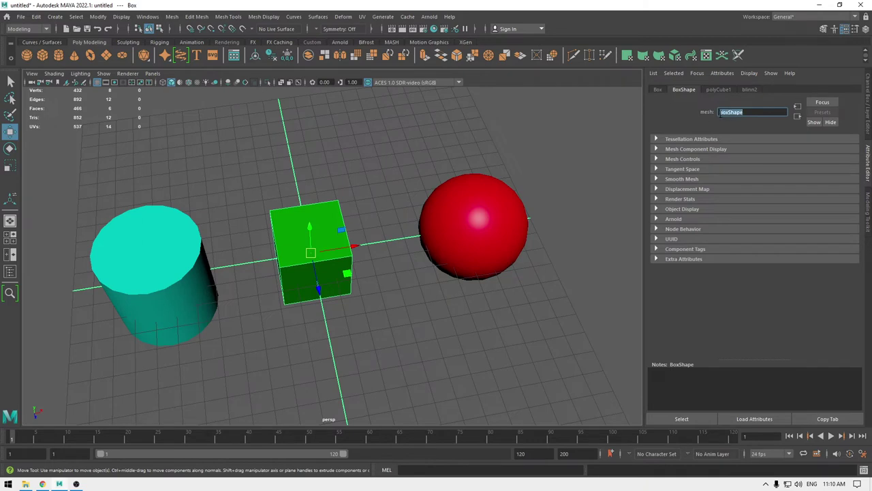
type("Cube")
key("Return")
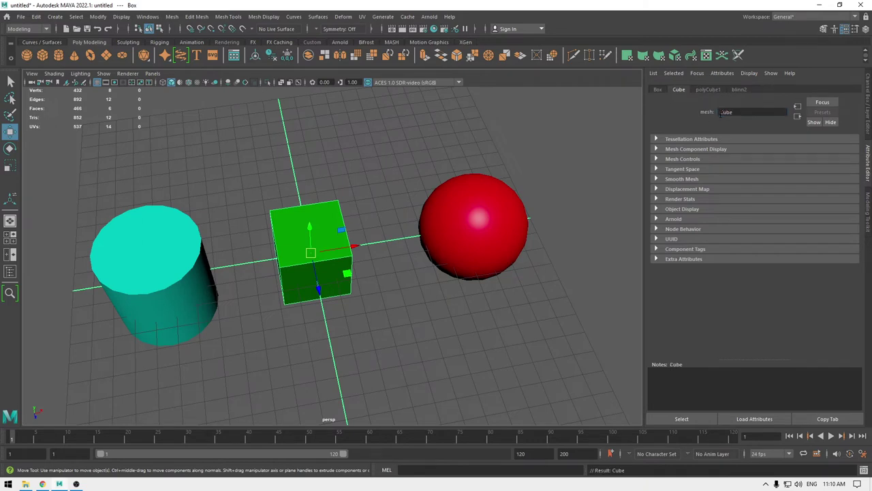
Step: Rename the Box transform node as Cube, and check the object's name in the Outliner
left_click(657, 90)
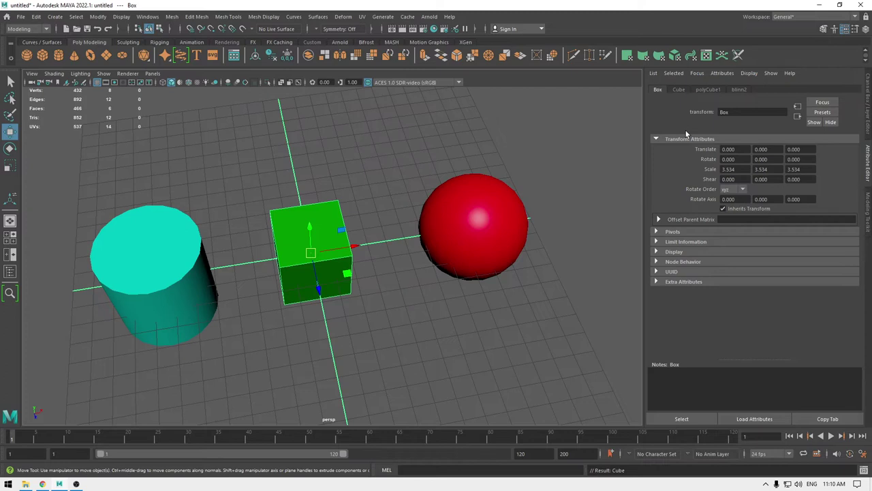
double_click(745, 113)
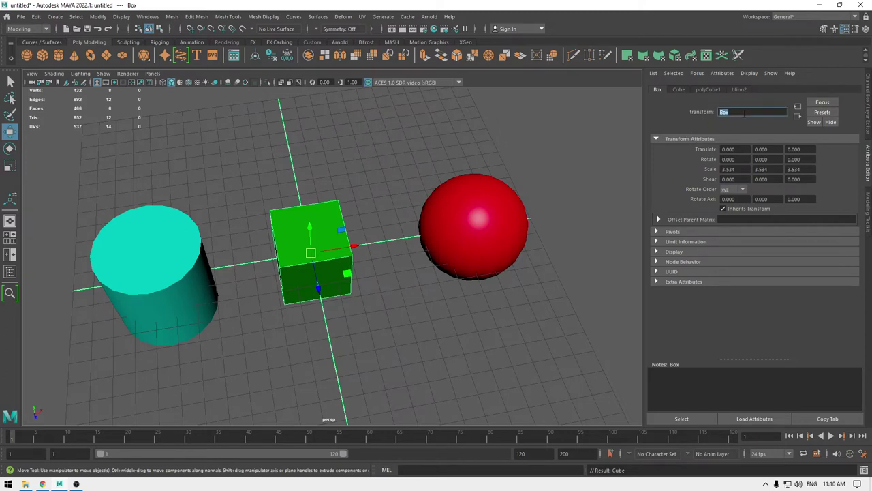
key("Return")
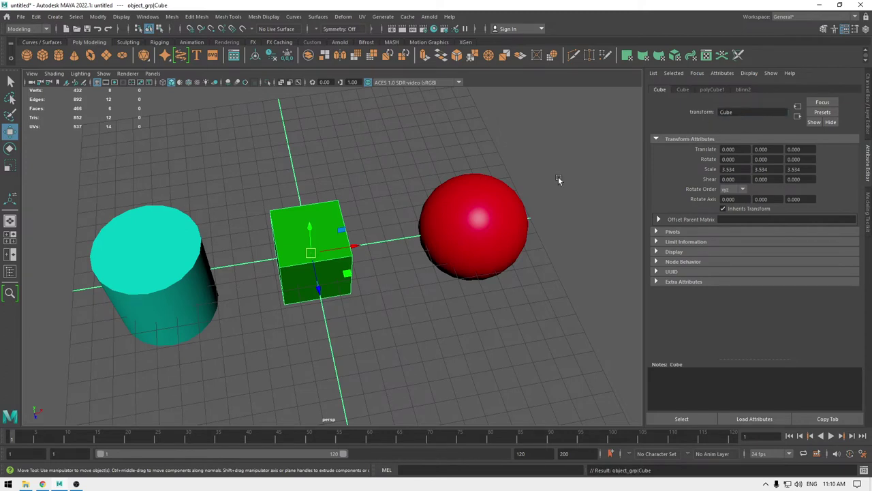
left_click(11, 271)
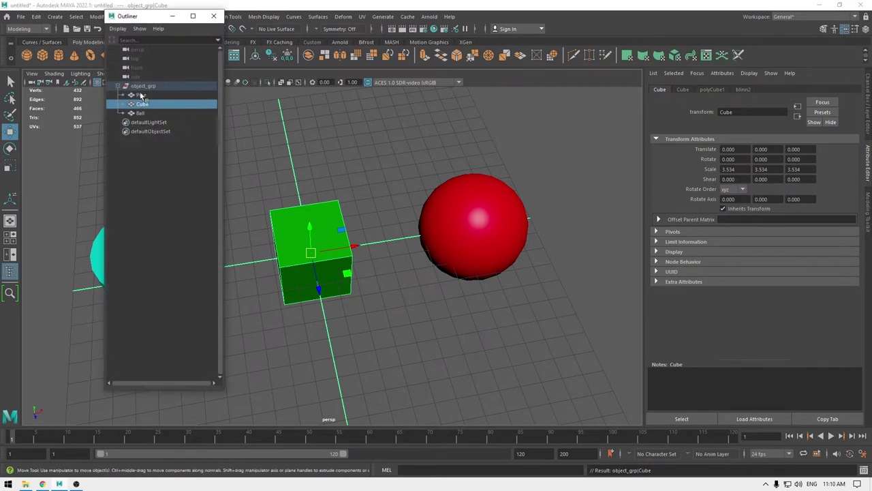
left_click(213, 16)
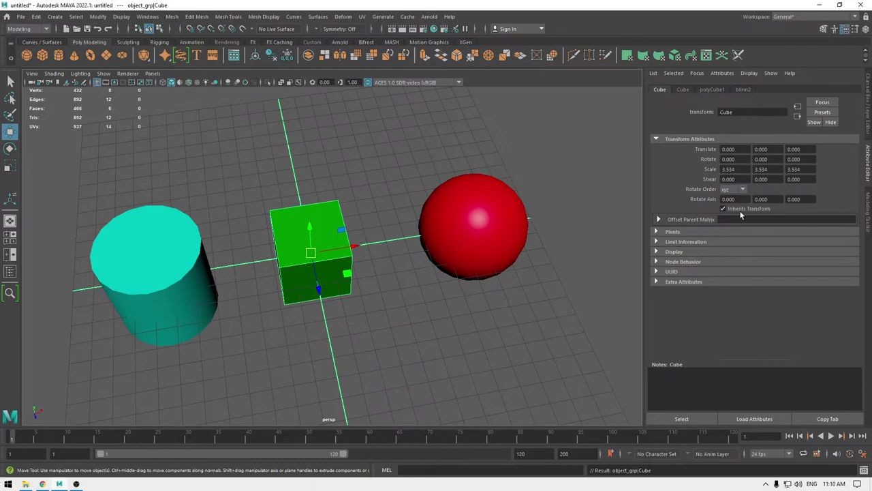
Step: Look through the cube's mesh attributes and the dimension and subdivision settings of its polyCube1 node
left_click(684, 90)
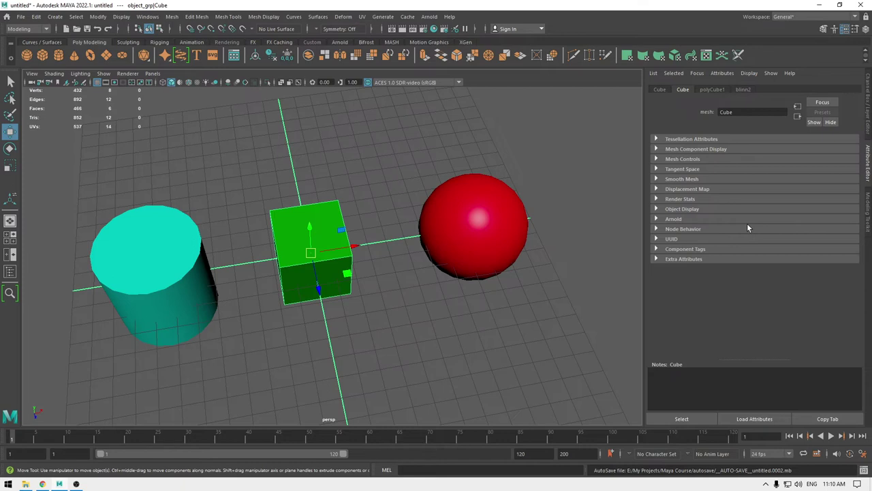
left_click(712, 89)
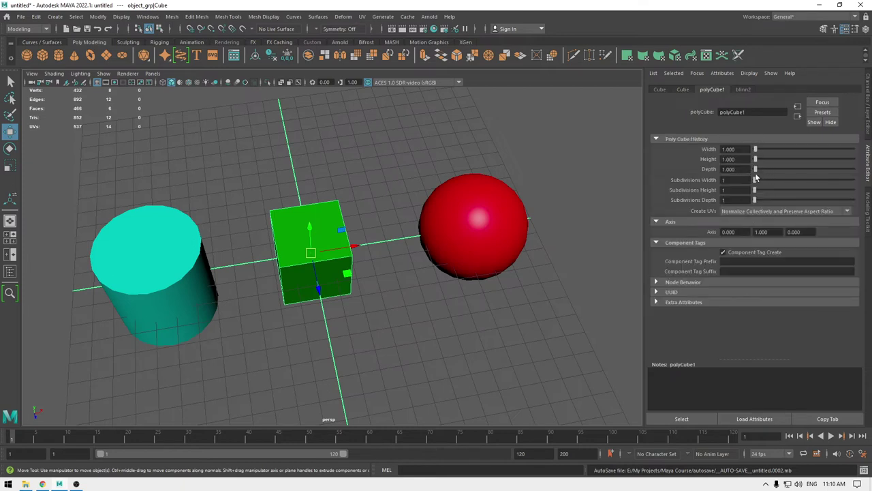
left_click_drag(470, 282, 395, 286, "alt")
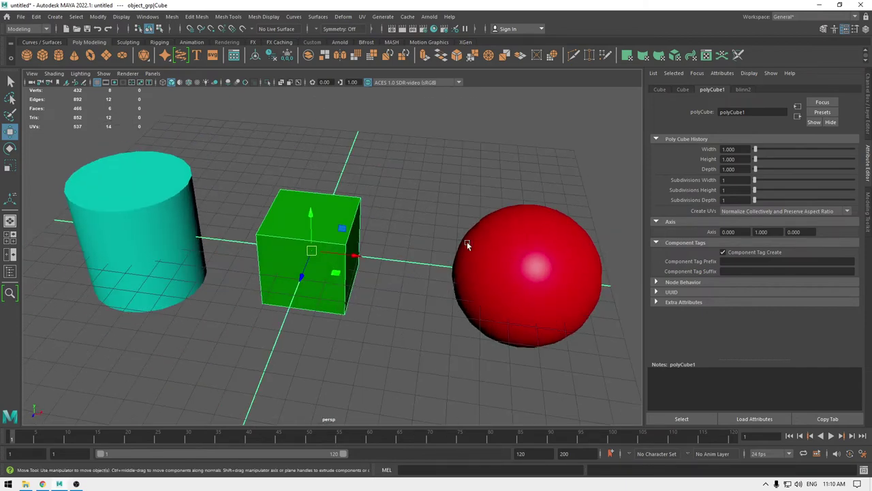
Step: Change the polyCube1 dimensions to a Width of about 3.25, a Height of about 0.473 and a Depth of about 5.565
left_click_drag(473, 248, 458, 220, "alt")
left_click_drag(757, 150, 761, 170)
scroll(386, 222, "down", 3)
left_click_drag(385, 222, 464, 220, "alt")
Step: Show the polyCube1 in-view editor, move and enlarge it, and try adjusting the cube's dimensions and subdivisions there
key("t")
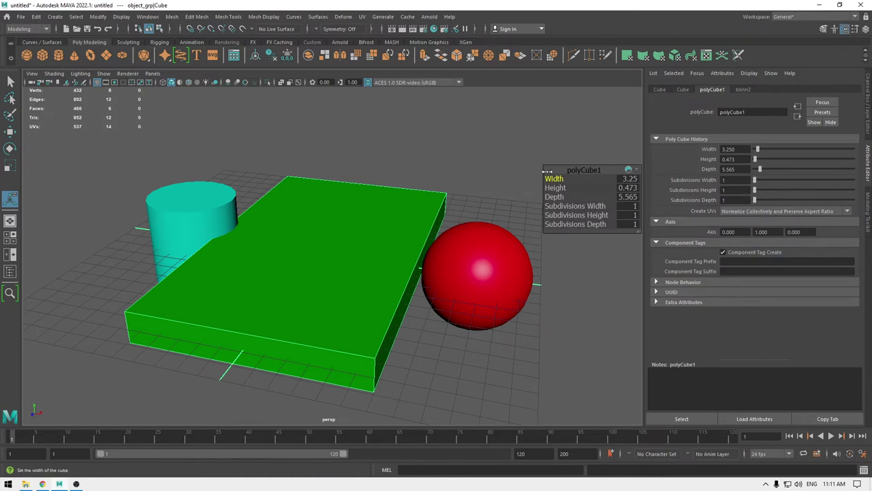
left_click_drag(562, 172, 501, 156)
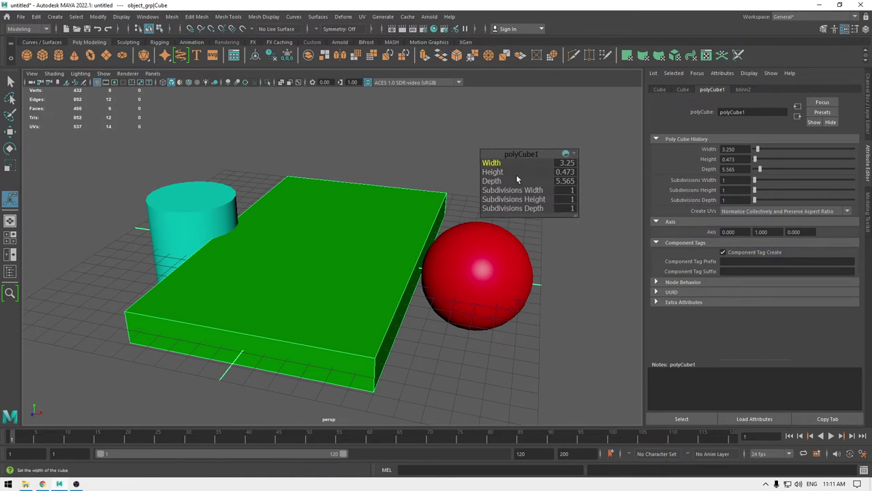
left_click_drag(568, 217, 605, 244)
left_click_drag(528, 162, 508, 118)
middle_click_drag(481, 127, 549, 229)
Step: Undo all the changes to the cube's dimensions and subdivisions, and return to the Move tool
key("ctrl+z")
key("ctrl+z")
key("ctrl+z")
key("ctrl+z")
key("ctrl+z")
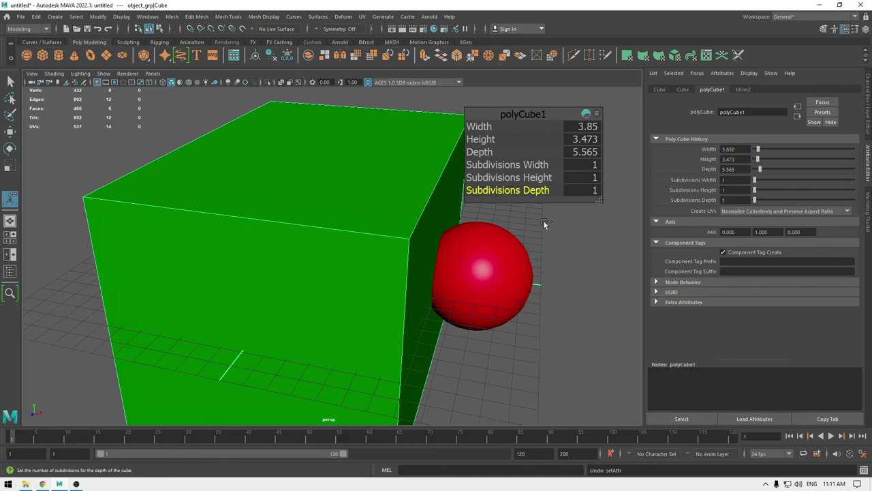
key("ctrl+z")
key("ctrl+z")
key("ctrl+z")
key("ctrl+z")
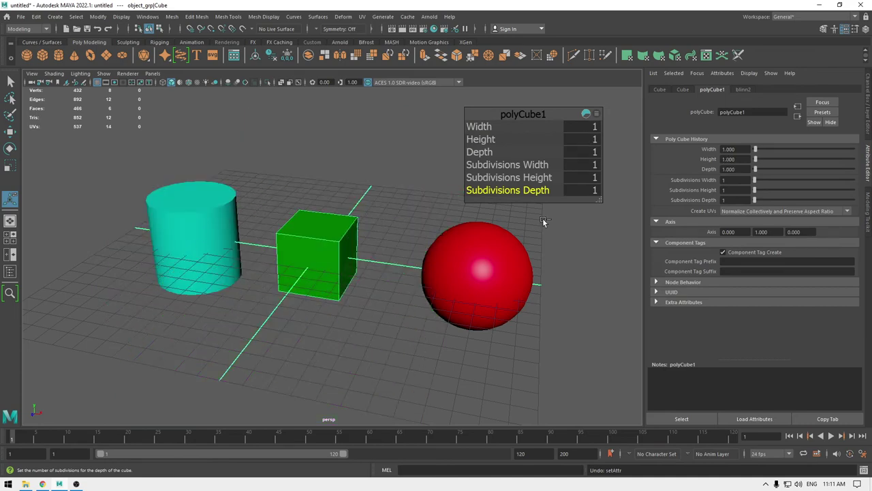
key("w")
left_click_drag(541, 224, 552, 212, "alt")
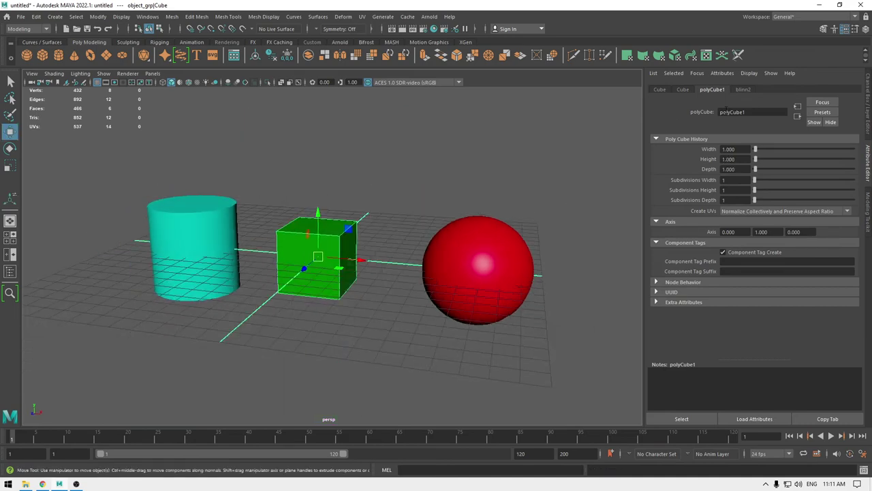
Step: Show the cube's blinn2 material attributes, try its Transparency, and reselect the cube after deselecting it
left_click(743, 89)
left_click_drag(465, 198, 473, 235, "alt")
scroll(473, 236, "up", 3)
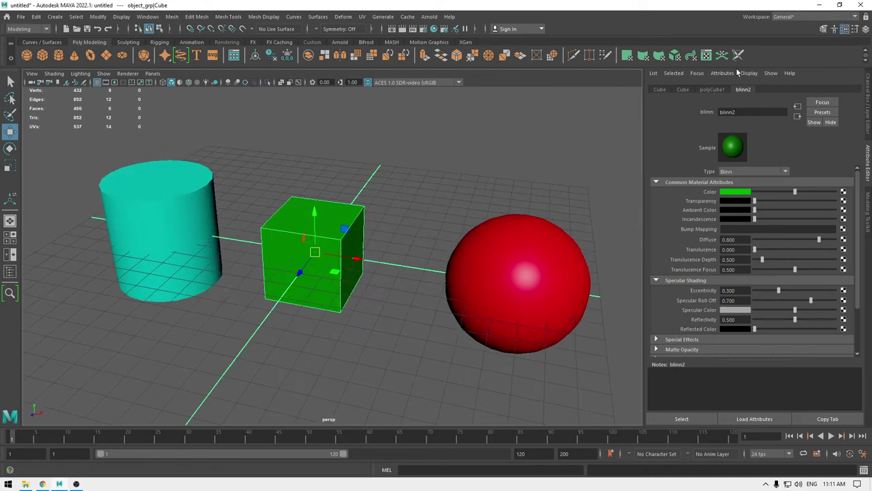
right_click_drag(409, 248, 396, 282, "alt")
left_click_drag(395, 282, 353, 264, "alt")
mouse_move(755, 201)
left_mouse_down()
mouse_move(830, 202)
mouse_move(755, 201)
left_mouse_up()
left_click(526, 170)
left_click(351, 249)
Step: Set the Eccentricity of the cube's blinn2 material to about 0.67
left_click_drag(791, 293, 809, 291)
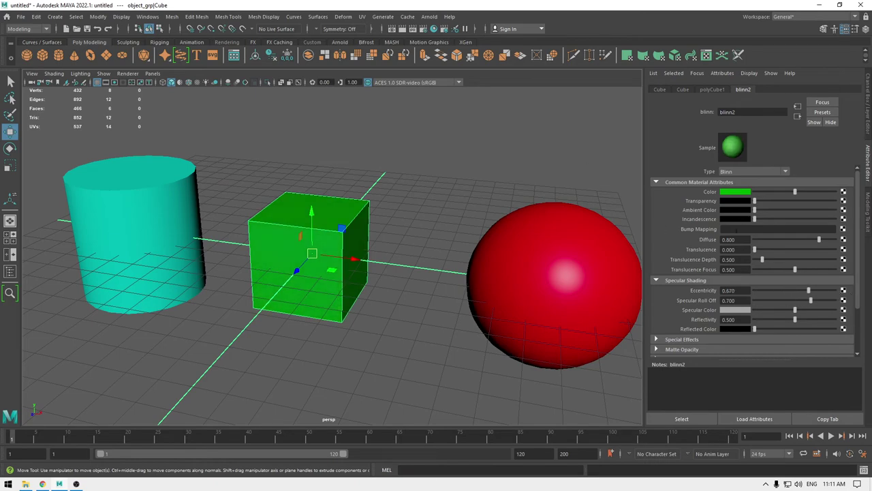
mouse_move(351, 301)
left_mouse_down("alt")
mouse_move(375, 321)
mouse_move(347, 309)
left_mouse_up("alt")
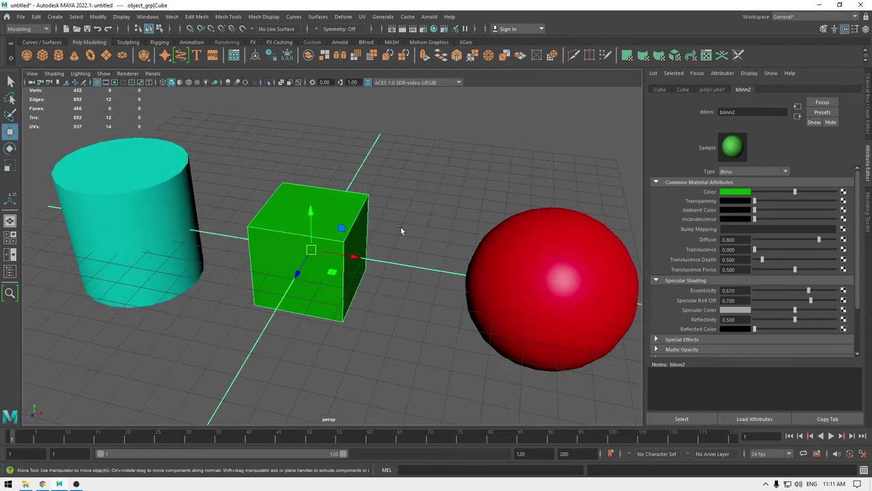
left_click_drag(579, 230, 604, 219, "alt")
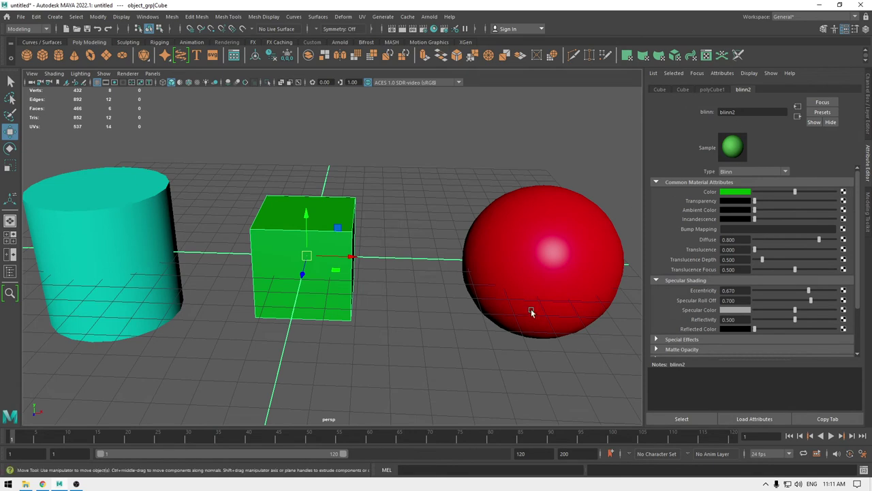
Step: Show the green cube's material attributes again, and restore the cube's selection after deselecting it
left_click_drag(533, 311, 511, 302, "alt")
left_click_drag(309, 275, 334, 234, "alt")
right_click_drag(334, 234, 336, 279)
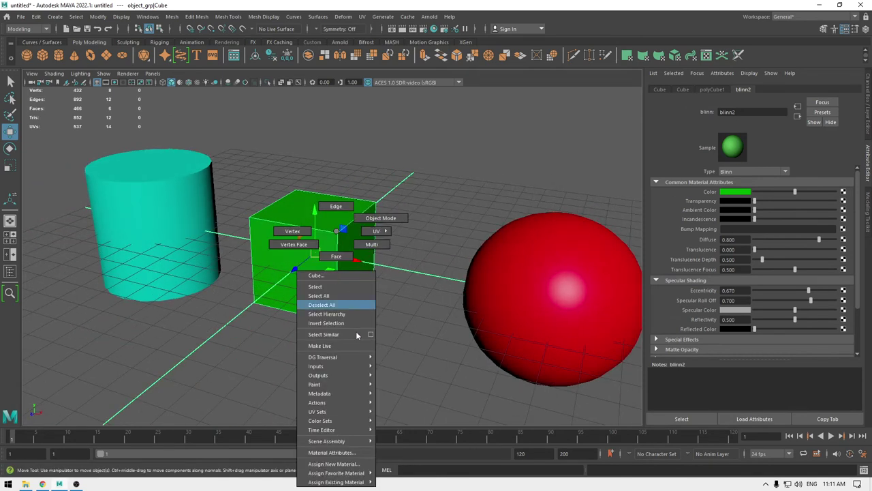
right_click_drag(351, 450, 342, 454)
left_click(506, 178)
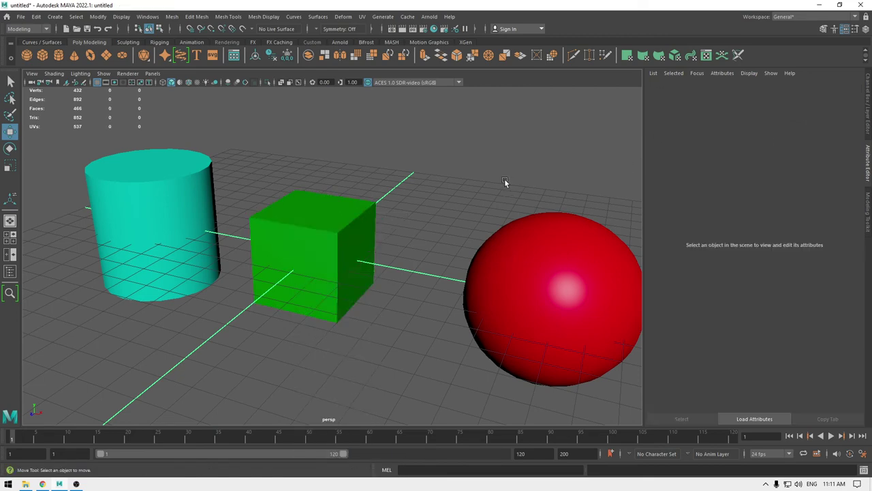
left_click_drag(382, 337, 476, 330, "alt")
key("ctrl+z")
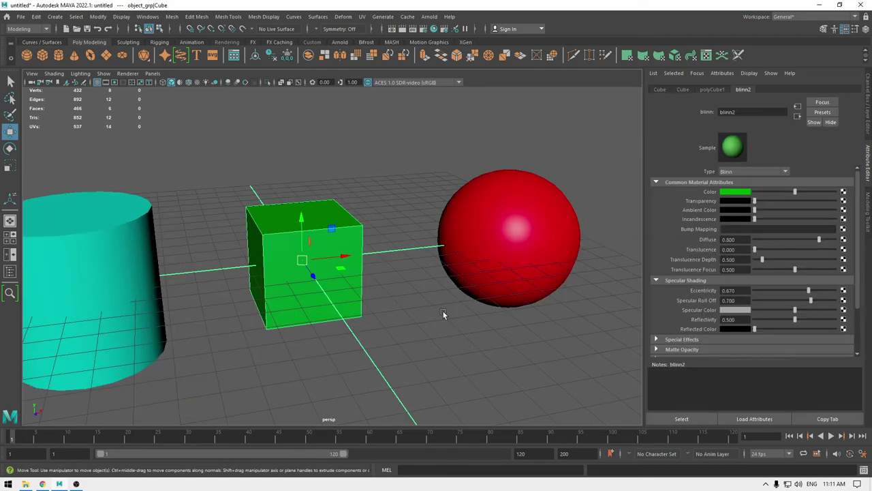
Step: Show the attributes of the green cube's mesh shape node
left_click(682, 90)
scroll(415, 176, "down", 3)
left_click_drag(413, 176, 382, 178, "alt")
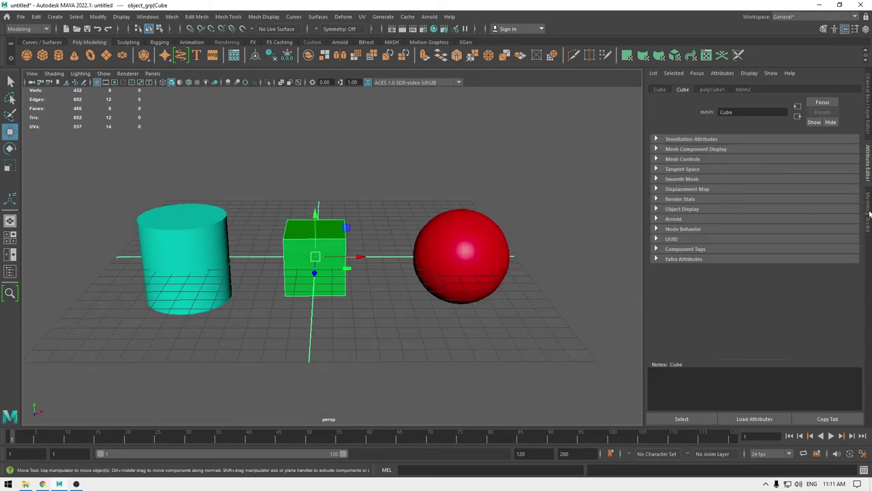
Step: Show the Modeling Toolkit with the green cube still selected
left_click(870, 214)
right_click_drag(586, 189, 642, 247, "alt")
left_click_drag(541, 289, 497, 253, "alt")
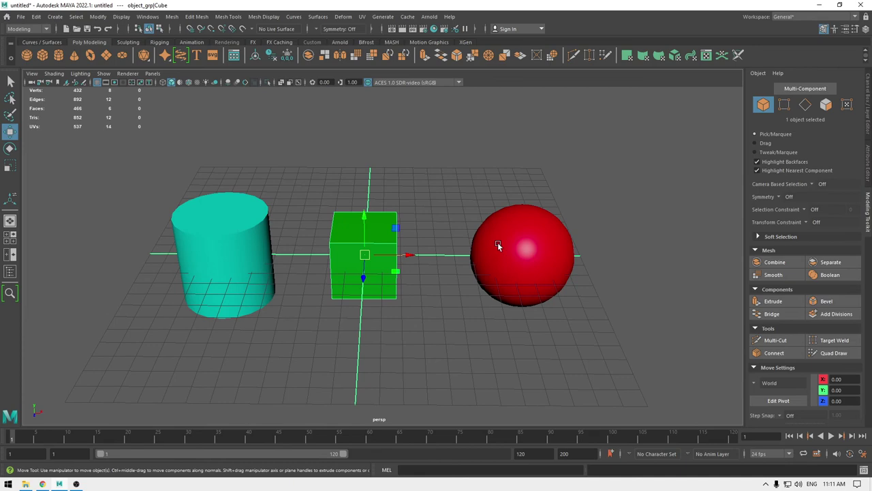
left_click_drag(469, 313, 555, 279, "alt")
Step: Select the red ball and show the attributes of its blinn1 material
left_click(546, 264)
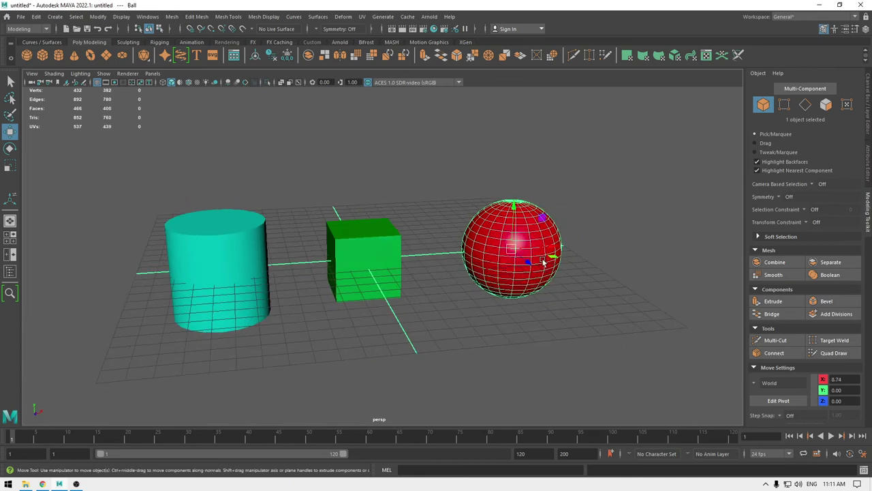
right_click(543, 263)
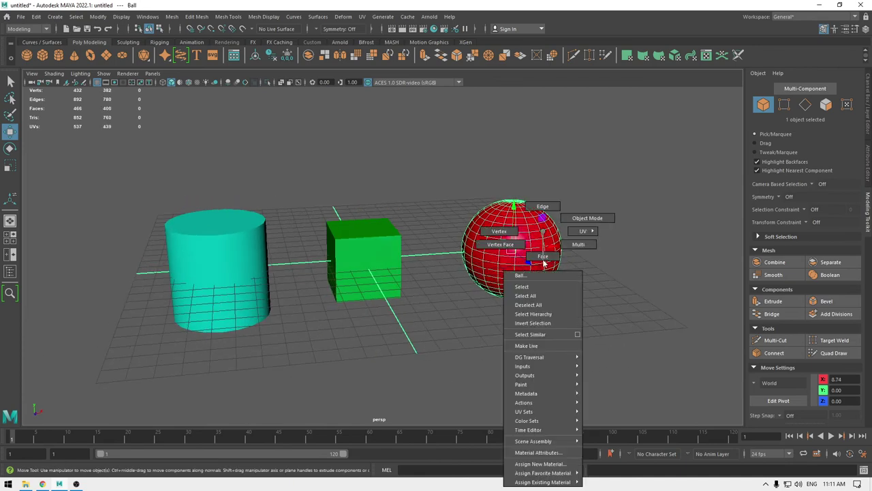
left_click(563, 453)
left_click(757, 91)
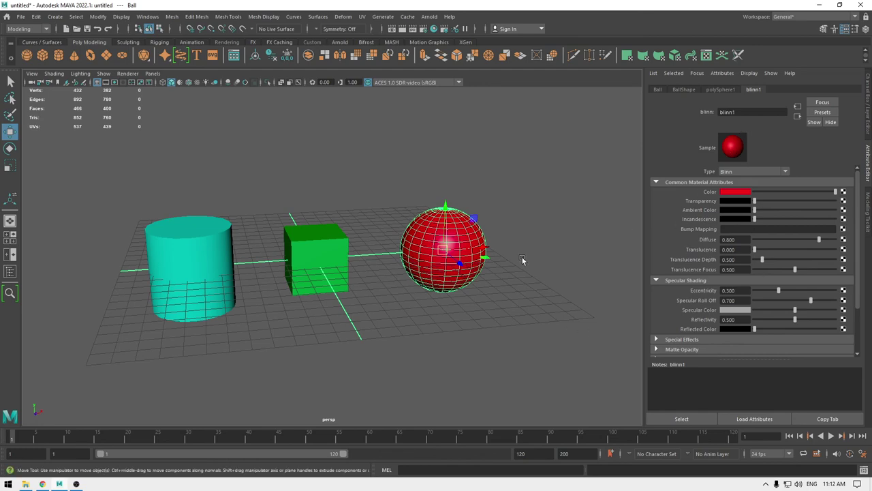
Step: Return to the Channel Box to show the red ball's transform channels, shape and inputs
left_click_drag(522, 260, 530, 354, "alt")
right_click_drag(530, 353, 513, 280, "alt")
left_click_drag(514, 280, 488, 341, "alt")
right_click_drag(488, 342, 595, 282, "alt")
left_click_drag(594, 282, 624, 281, "alt")
left_click(869, 80)
left_click_drag(403, 293, 412, 270, "alt")
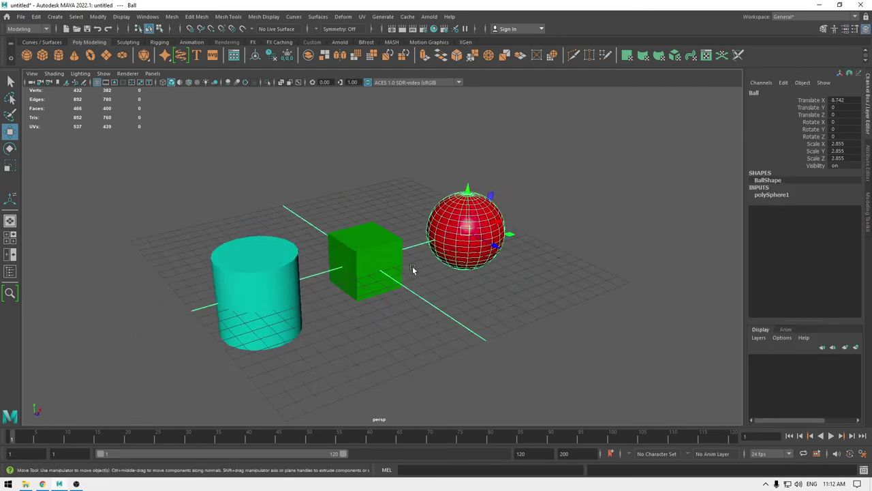